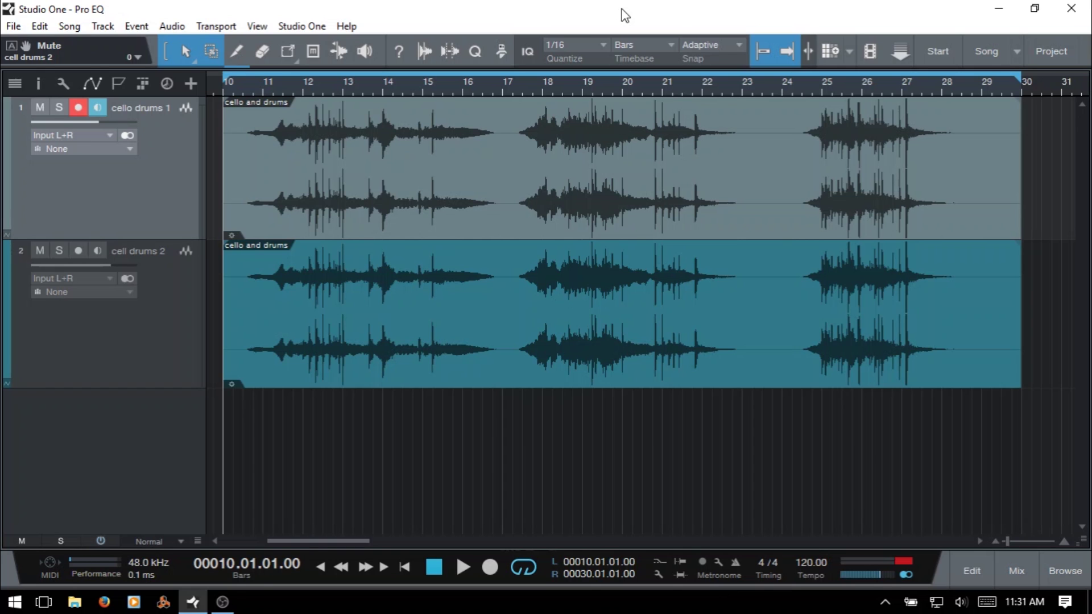
# Browse the PreSonus effects folder and Pro EQ's Instruments presets, then hide the browser.
pyautogui.press('F5')
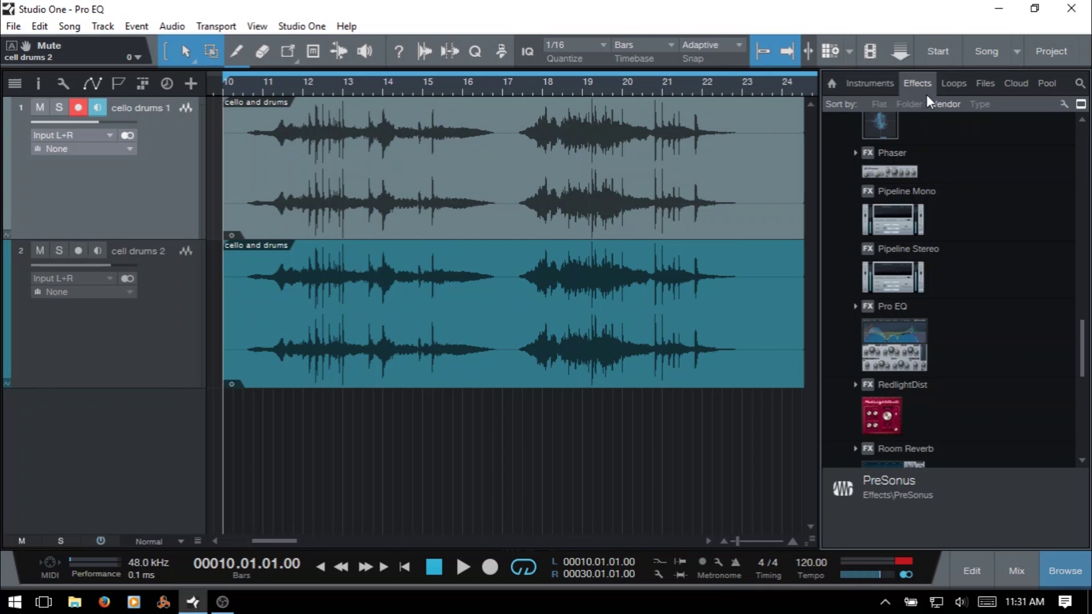
pyautogui.moveTo(1083, 356); pyautogui.dragTo(1087, 119)
pyautogui.click(845, 207)
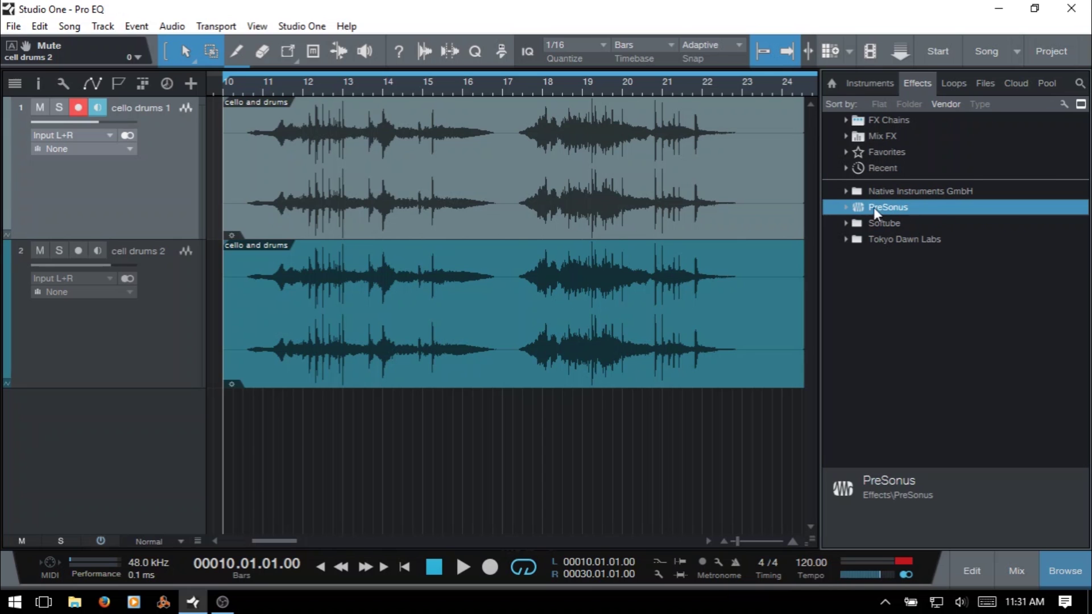
pyautogui.click(845, 207)
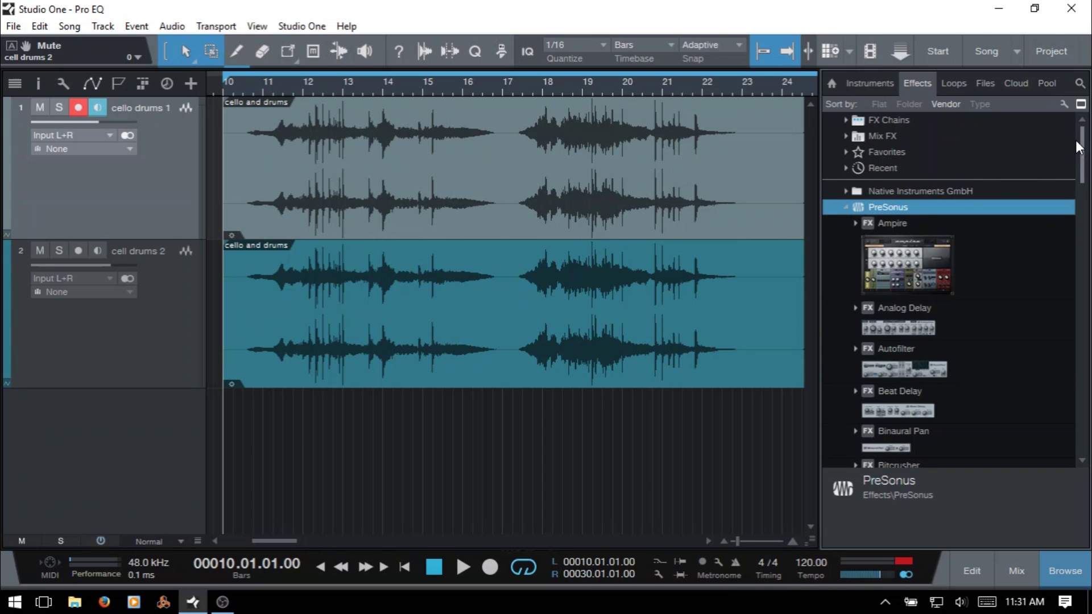
pyautogui.moveTo(1083, 145); pyautogui.dragTo(1058, 333)
pyautogui.click(893, 338)
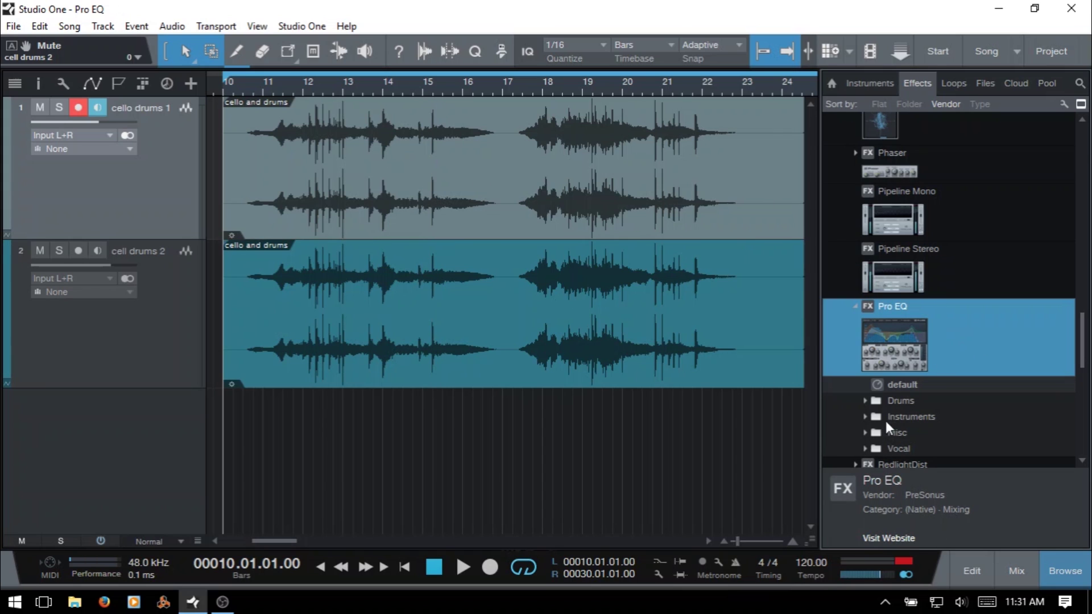
pyautogui.click(863, 417)
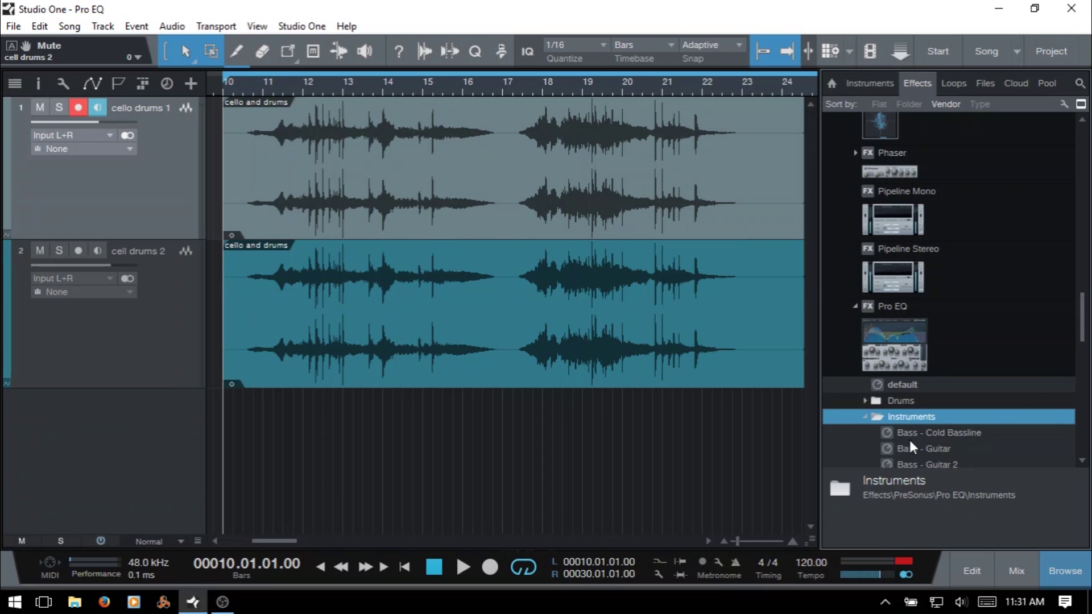
pyautogui.click(864, 417)
pyautogui.click(855, 305)
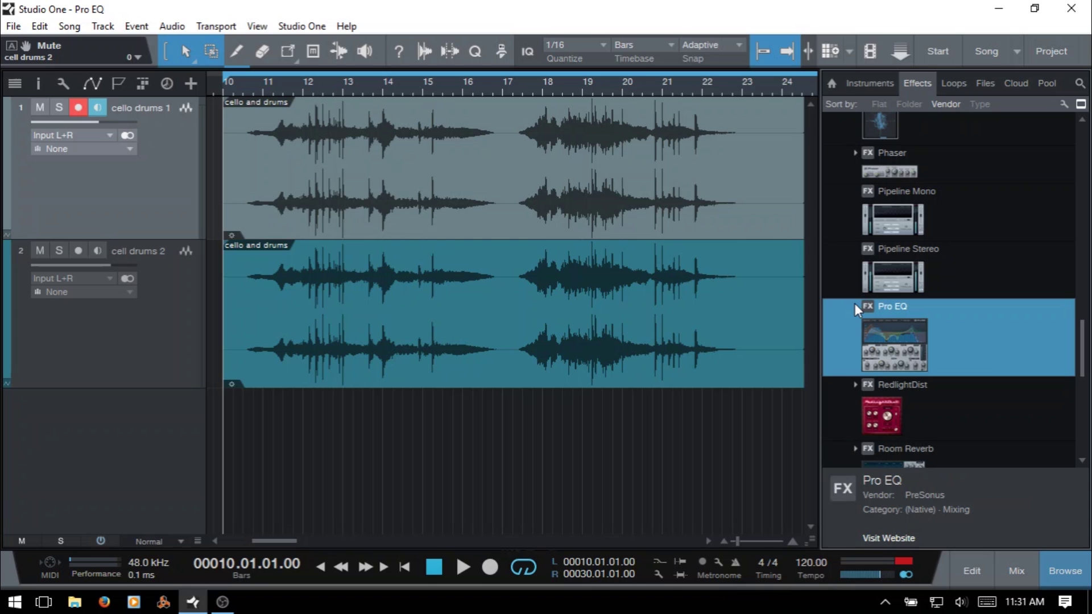
pyautogui.press('F5')
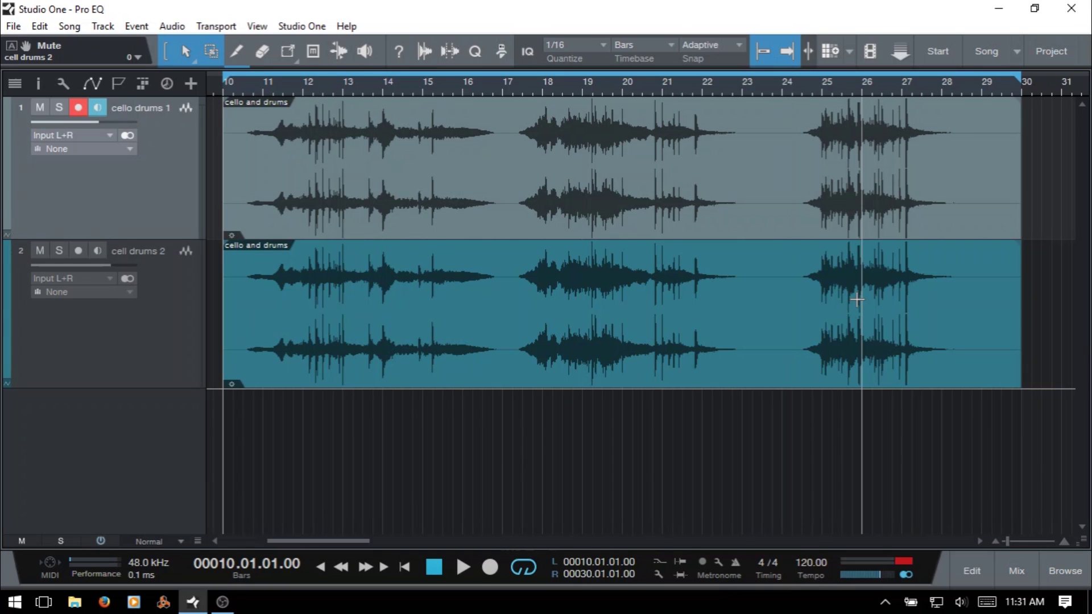
# Show cello drums 1's Inspector and list insert effects, scrolling down to Pro EQ.
pyautogui.press('F4')
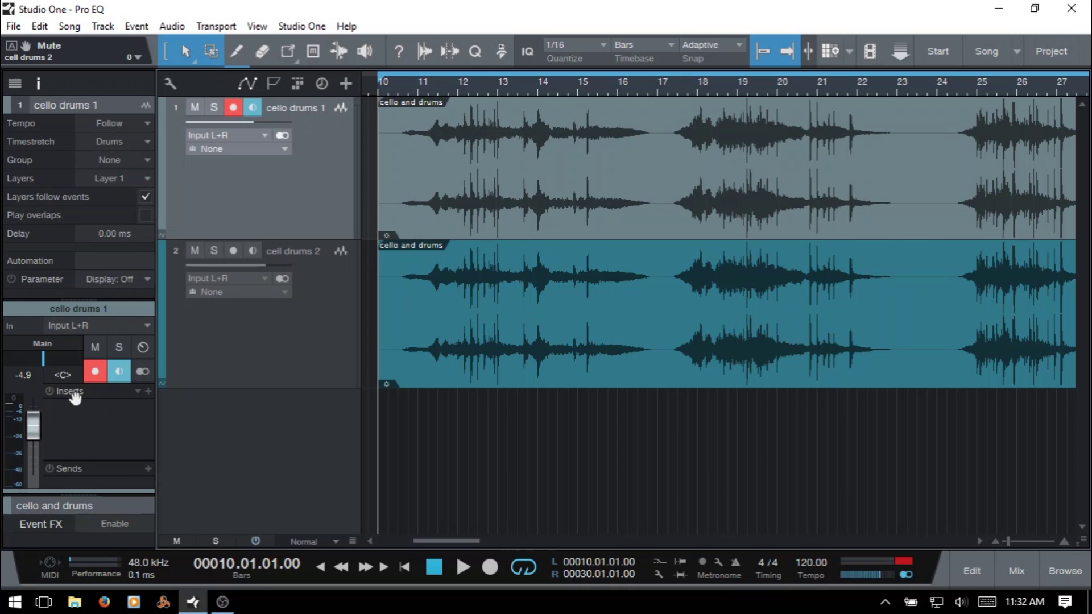
pyautogui.click(148, 391)
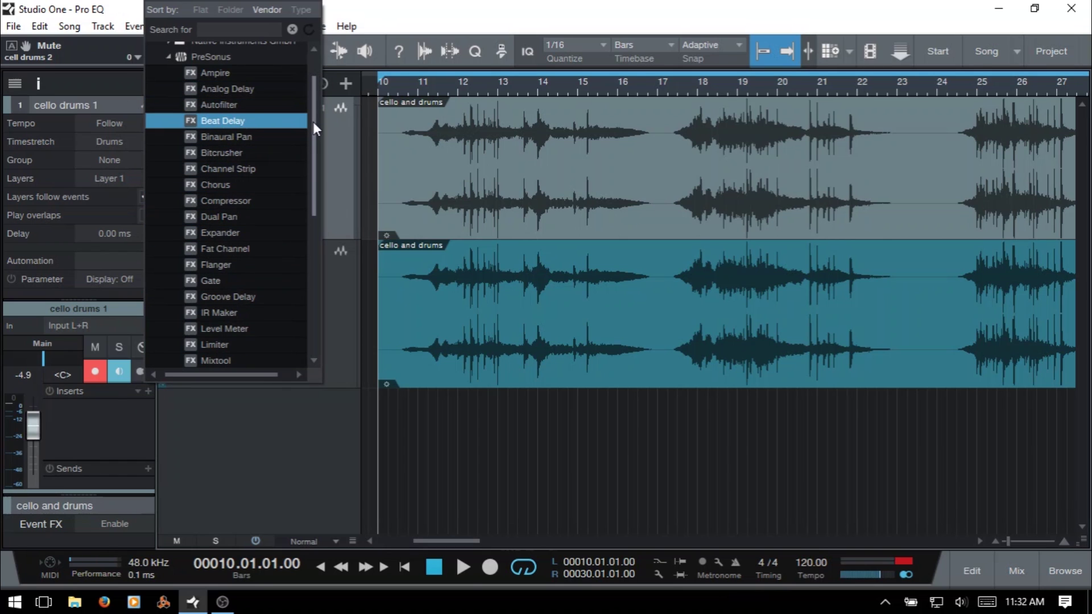
pyautogui.moveTo(313, 122); pyautogui.dragTo(305, 222)
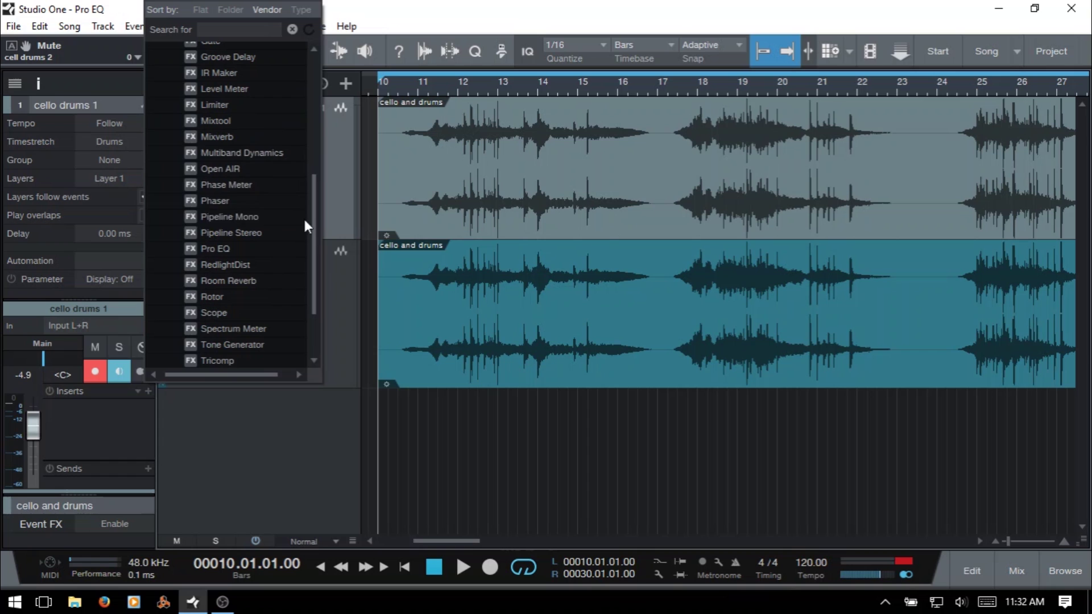
# Insert Pro EQ on cello drums 1, hide the Inspector, and shift the editor left.
pyautogui.click(221, 248)
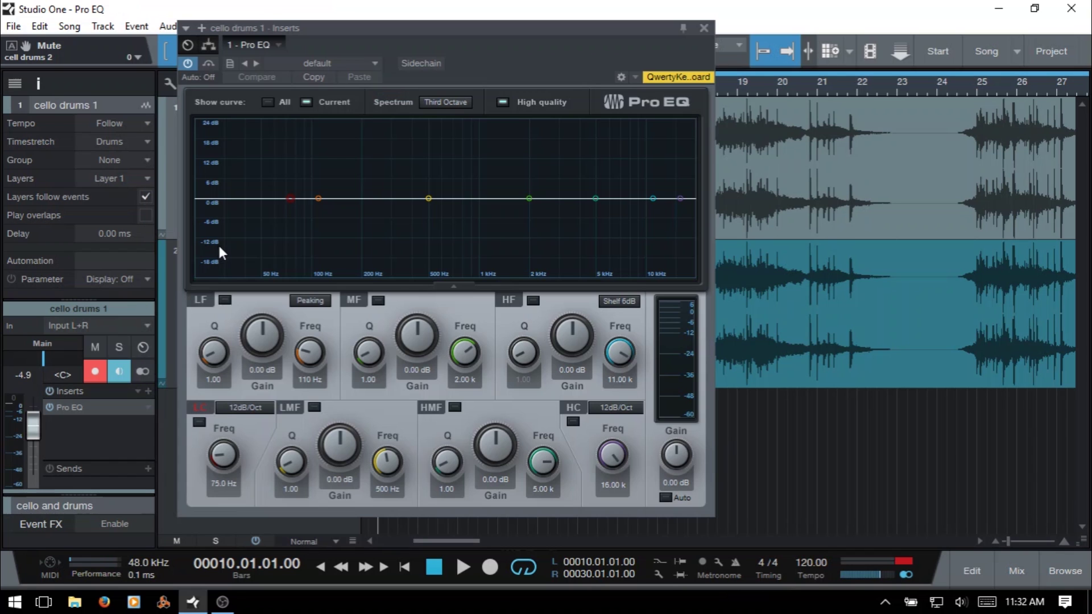
pyautogui.press('F4')
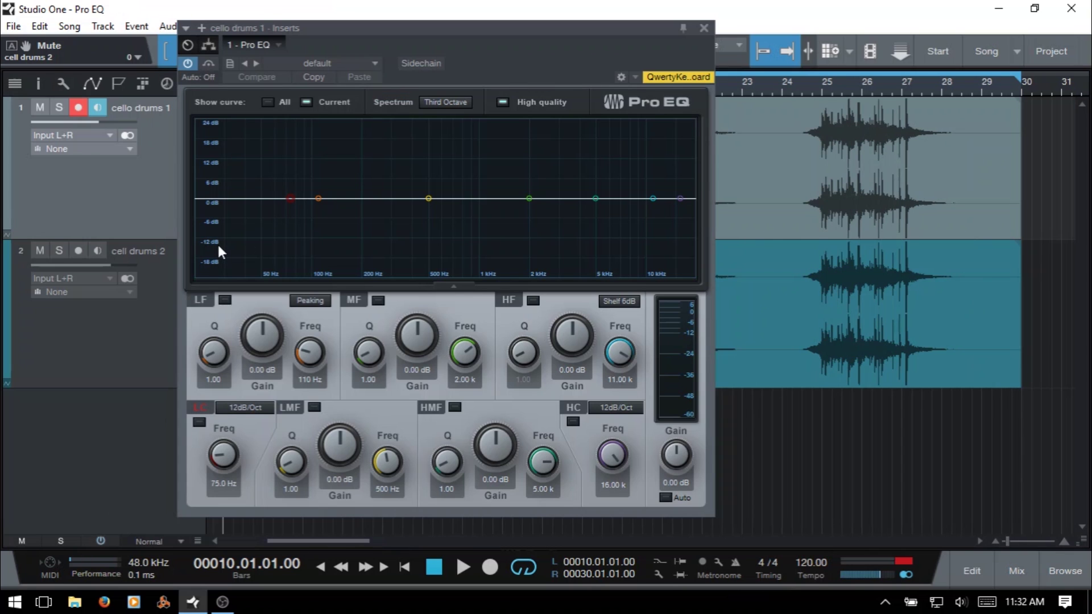
pyautogui.moveTo(464, 32); pyautogui.dragTo(331, 33)
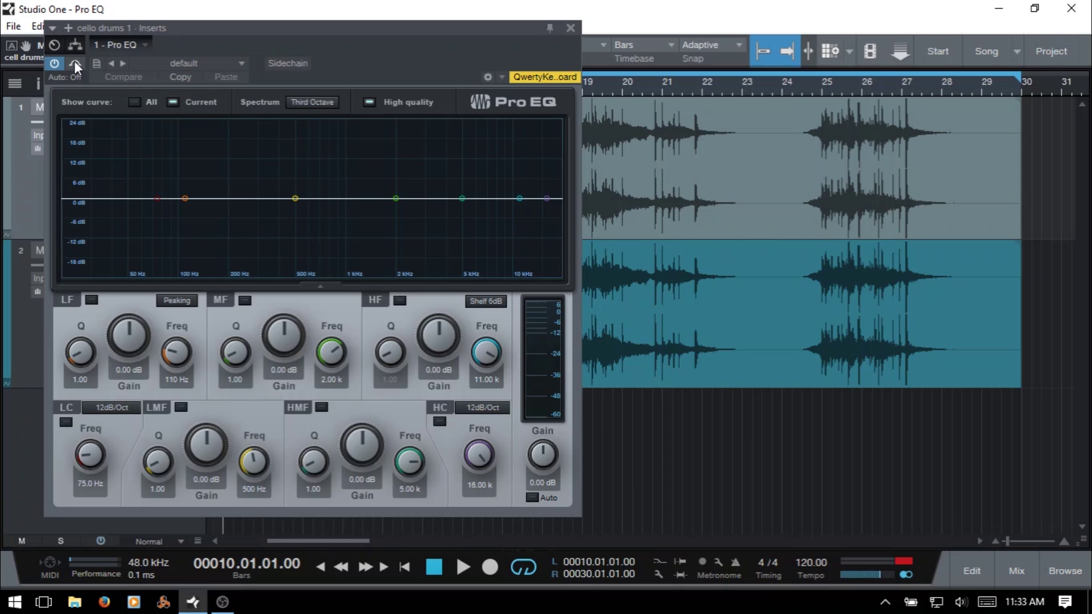
pyautogui.click(96, 64)
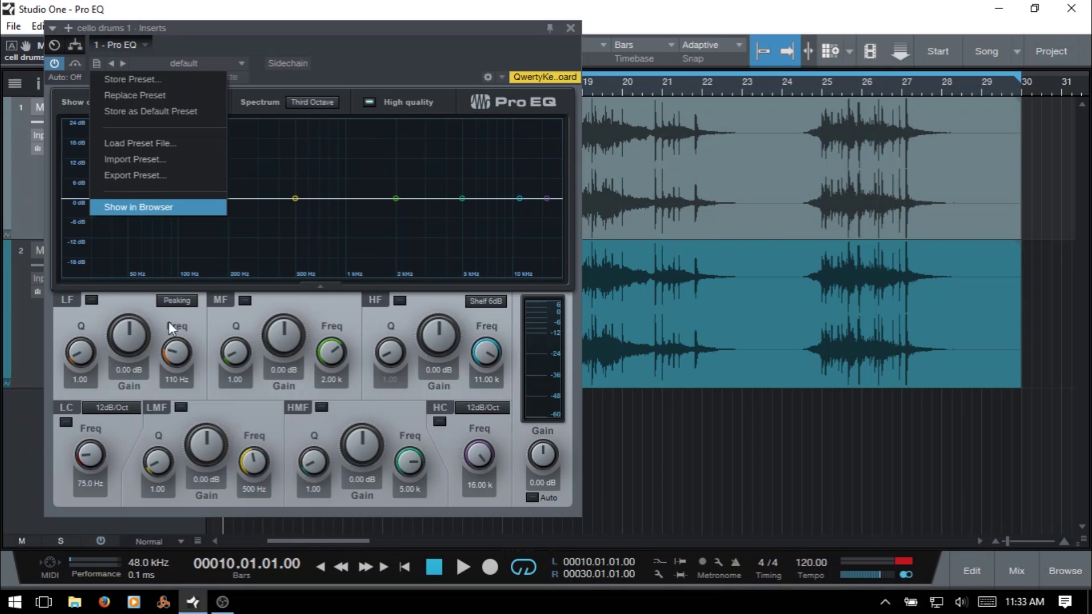
pyautogui.click(94, 64)
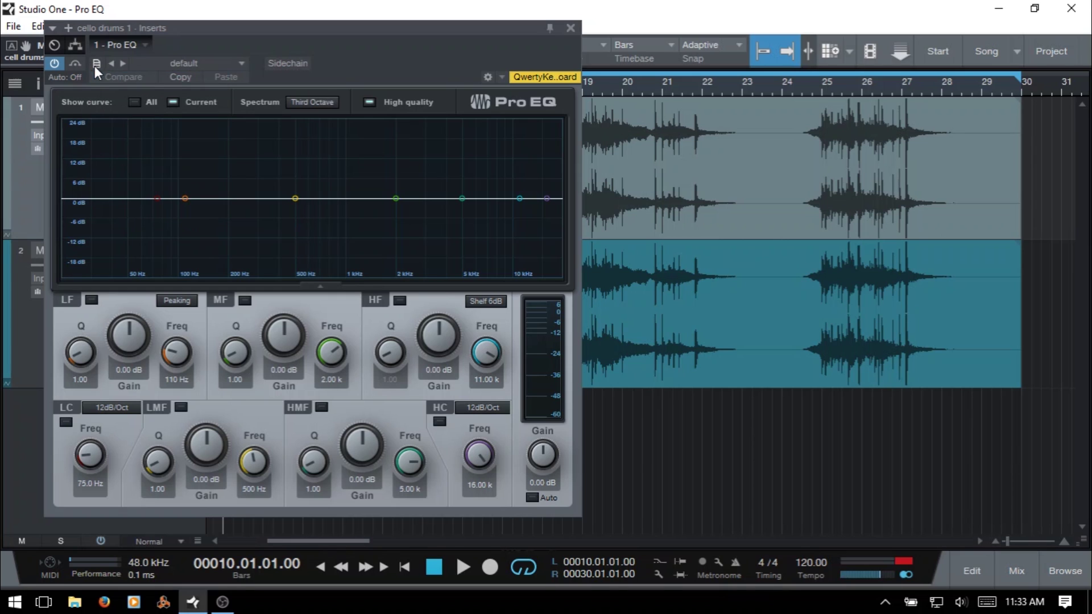
pyautogui.click(244, 63)
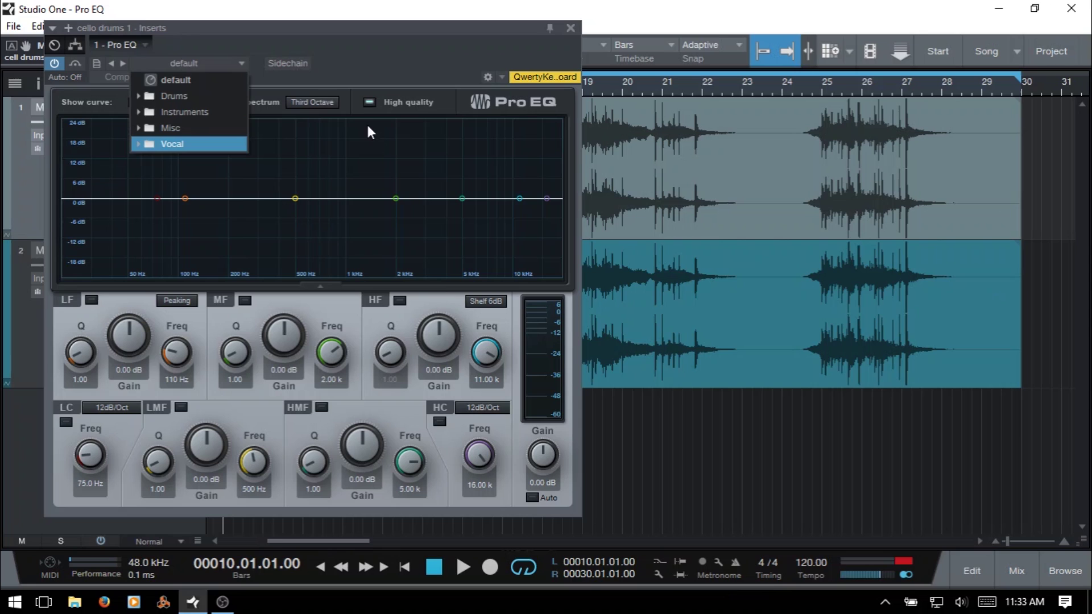
pyautogui.click(418, 53)
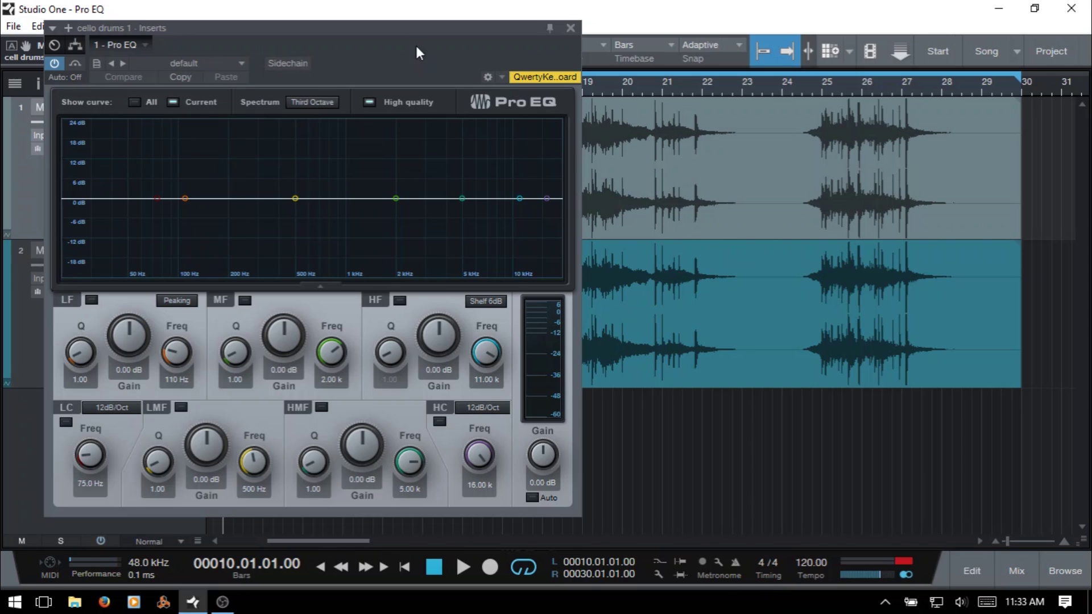
# Leave Pro EQ's automation mode Off and switch on its Sidechain input.
pyautogui.click(62, 80)
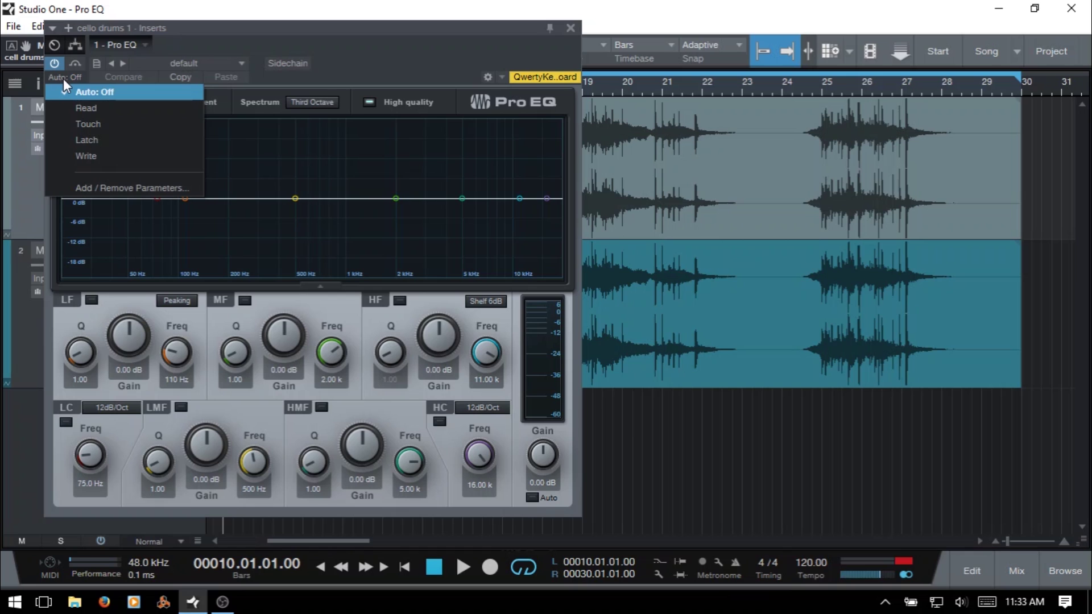
pyautogui.click(63, 79)
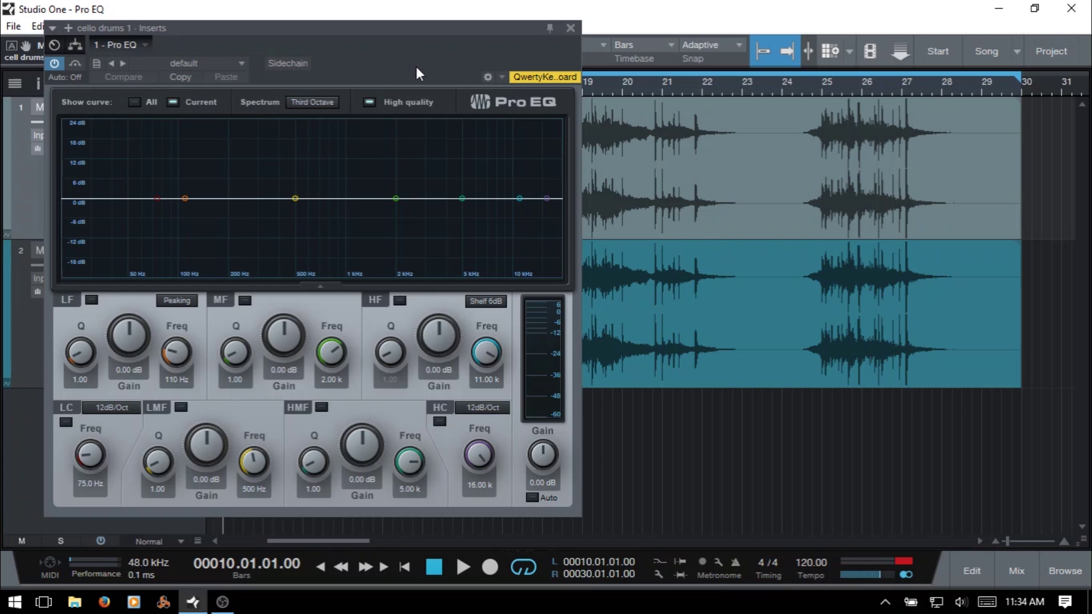
pyautogui.click(288, 63)
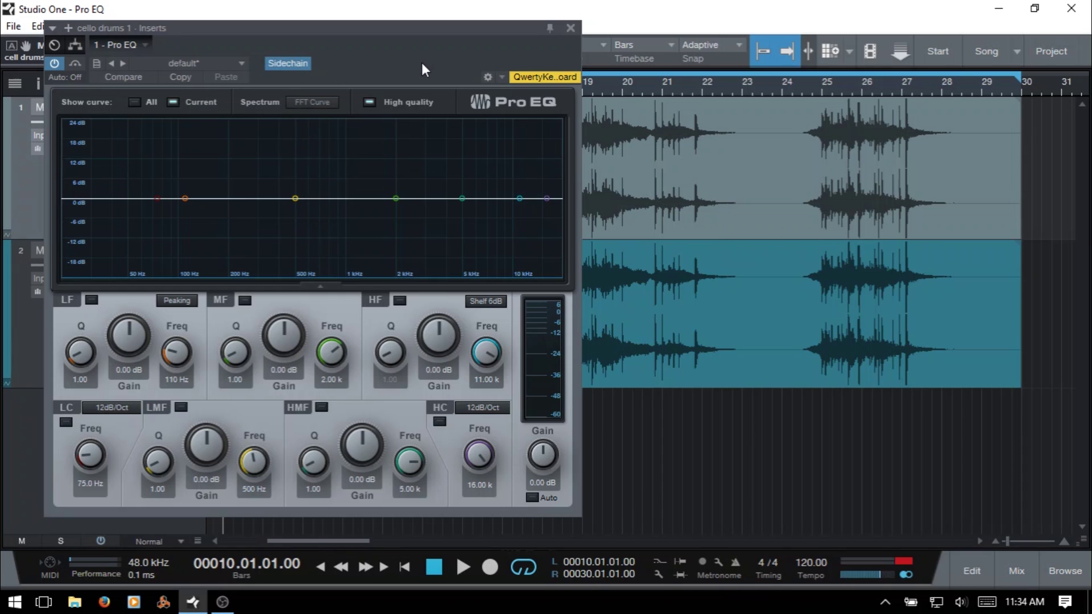
# Close Pro EQ, select cell drums 2 and start playback from bar 13.
pyautogui.click(571, 28)
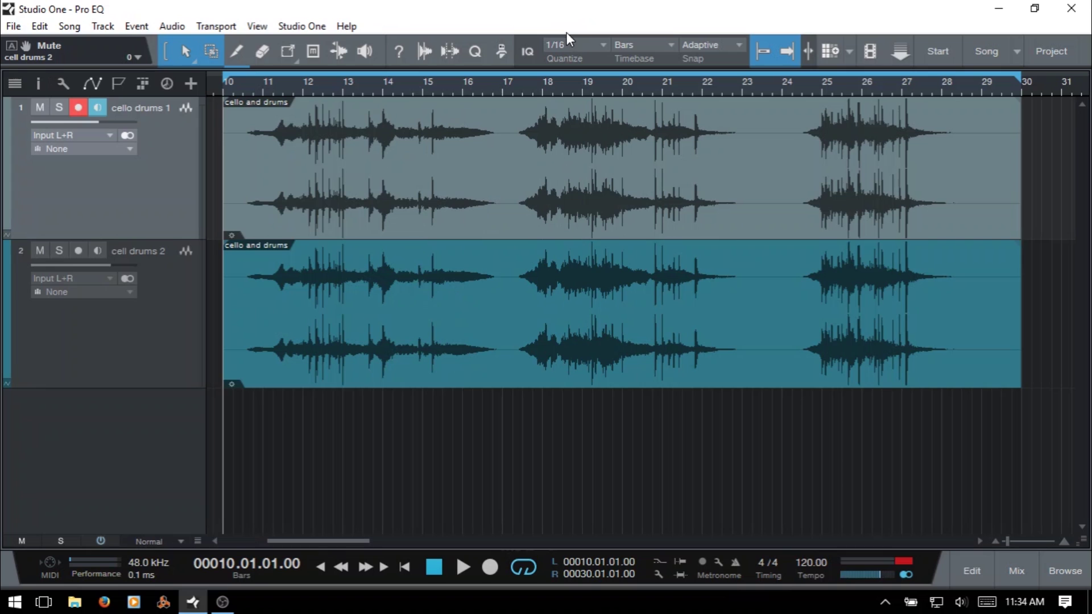
pyautogui.click(365, 175)
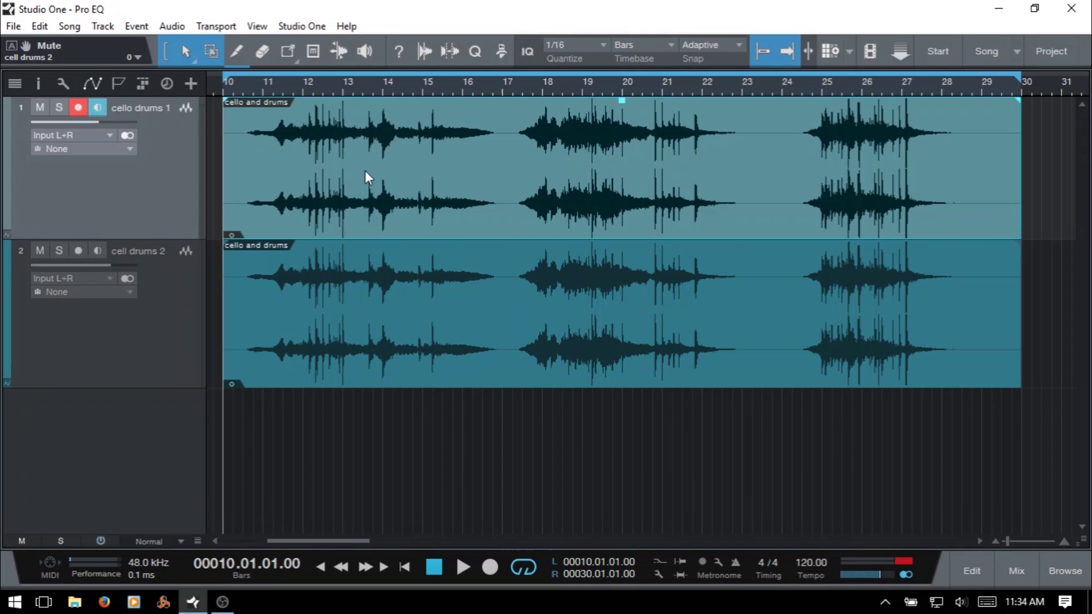
pyautogui.click(370, 276)
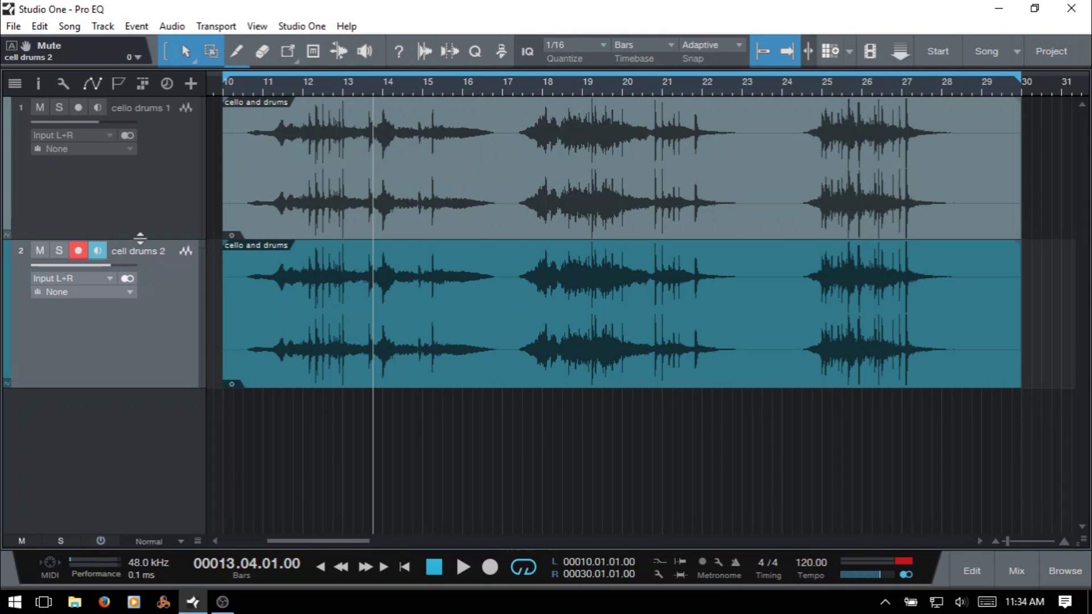
pyautogui.press('space')
# While playing, disarm, solo and mute cell drums 2, solo cello drums 1, then stop.
pyautogui.click(79, 251)
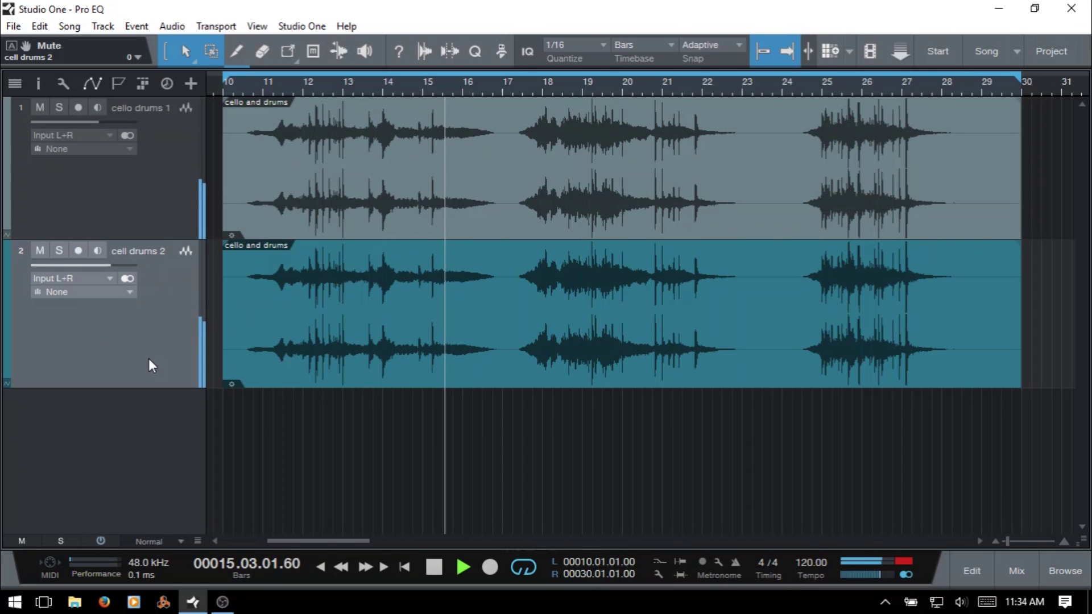
pyautogui.click(59, 251)
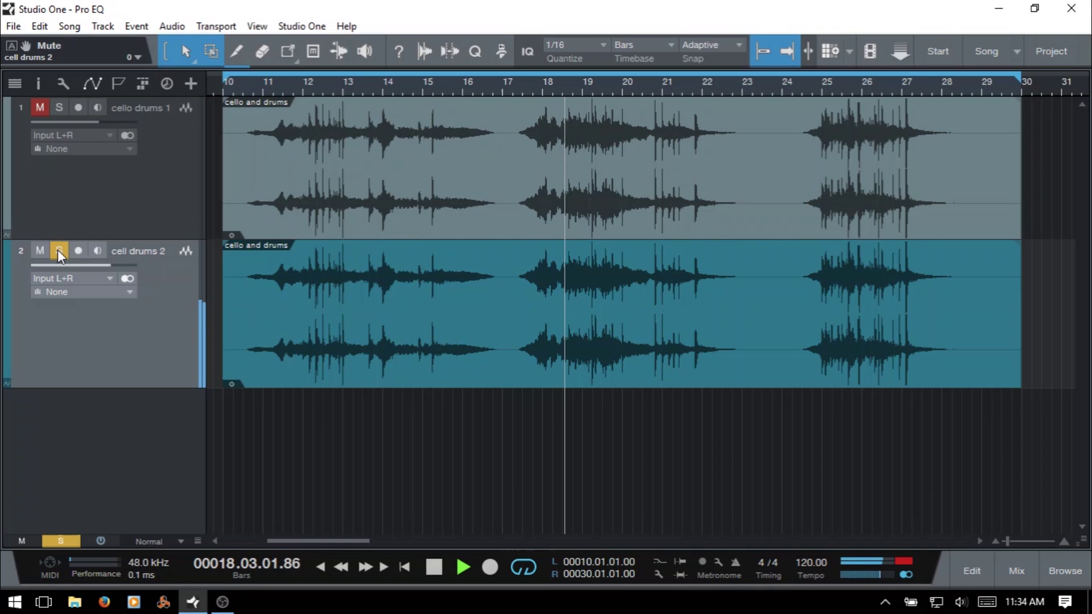
pyautogui.click(41, 251)
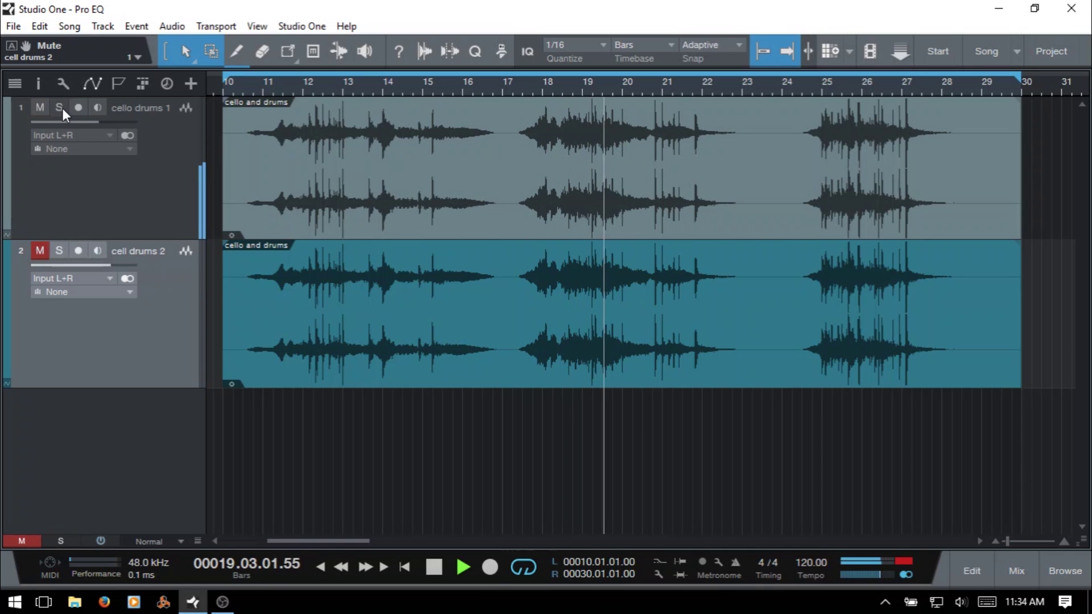
pyautogui.click(61, 107)
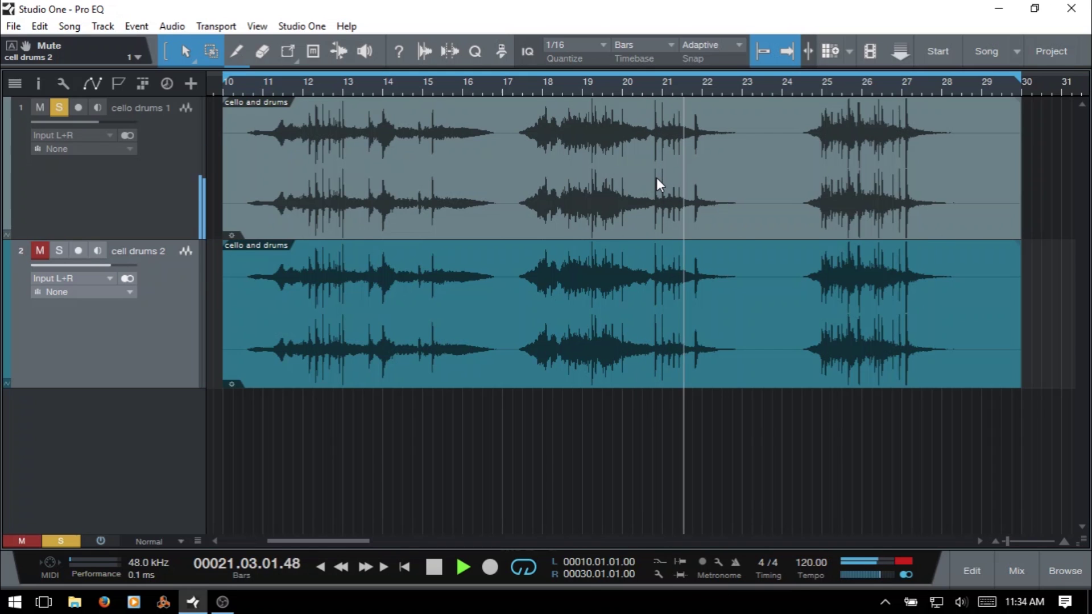
pyautogui.press('space')
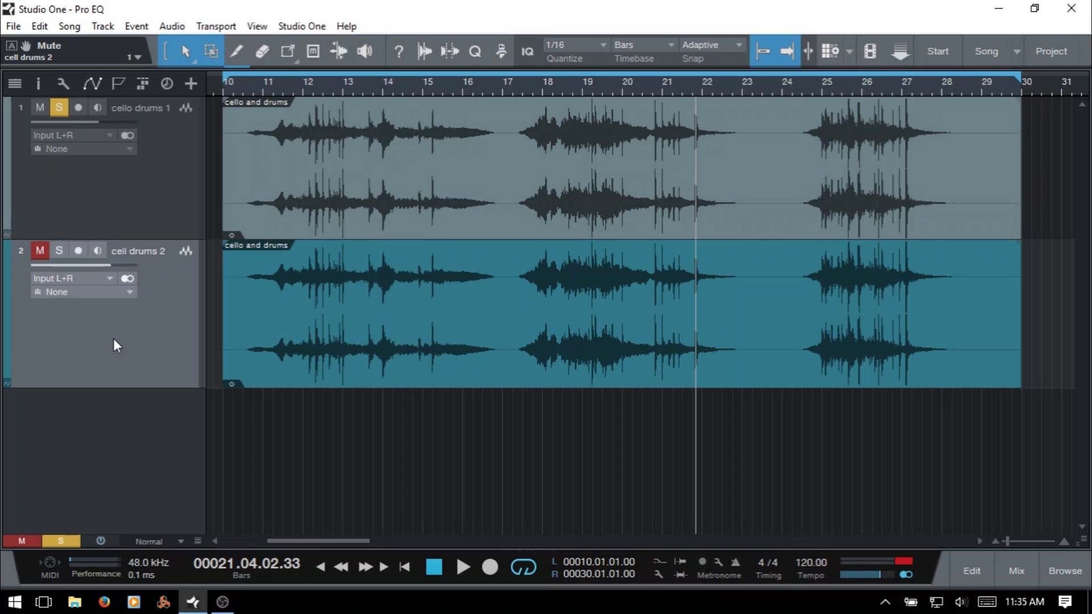
# Unmute cell drums 2, clear all solos and leave cell drums 2 record-armed.
pyautogui.press('r')
pyautogui.click(40, 251)
pyautogui.click(61, 252)
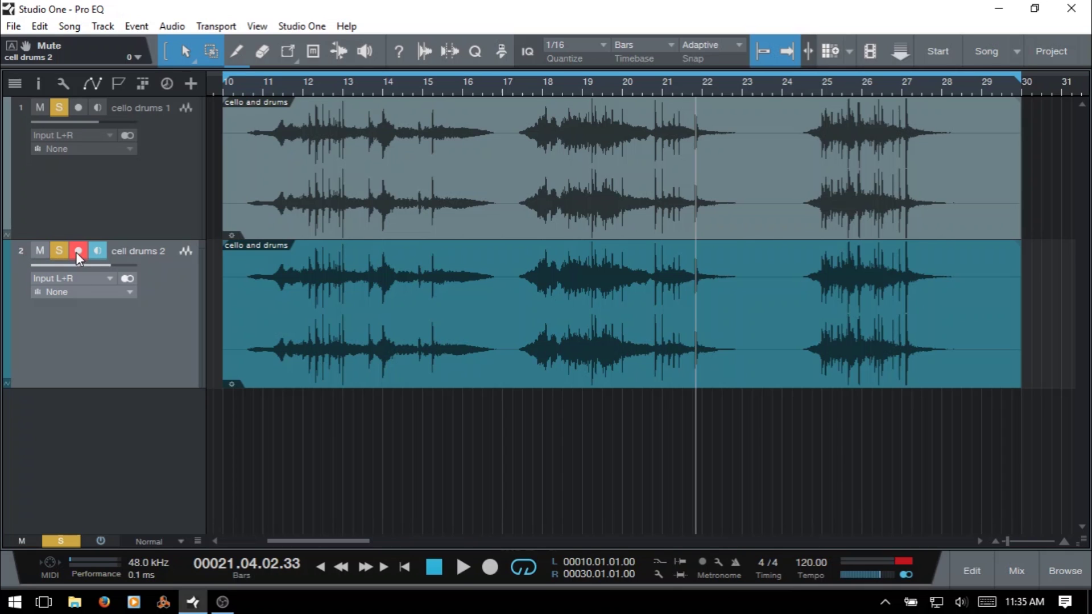
pyautogui.click(76, 251)
pyautogui.click(62, 252)
pyautogui.click(60, 109)
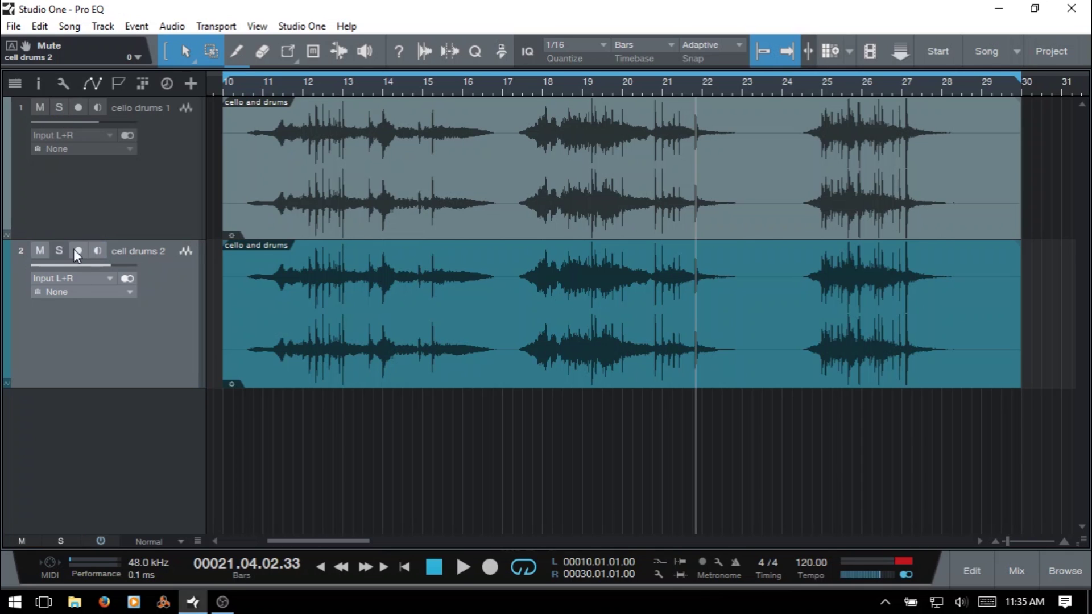
pyautogui.press('r')
# In the F3 mixer, add a Sidechains send from cell drums 2 to cello drums 1 Pro EQ.
pyautogui.press('F3')
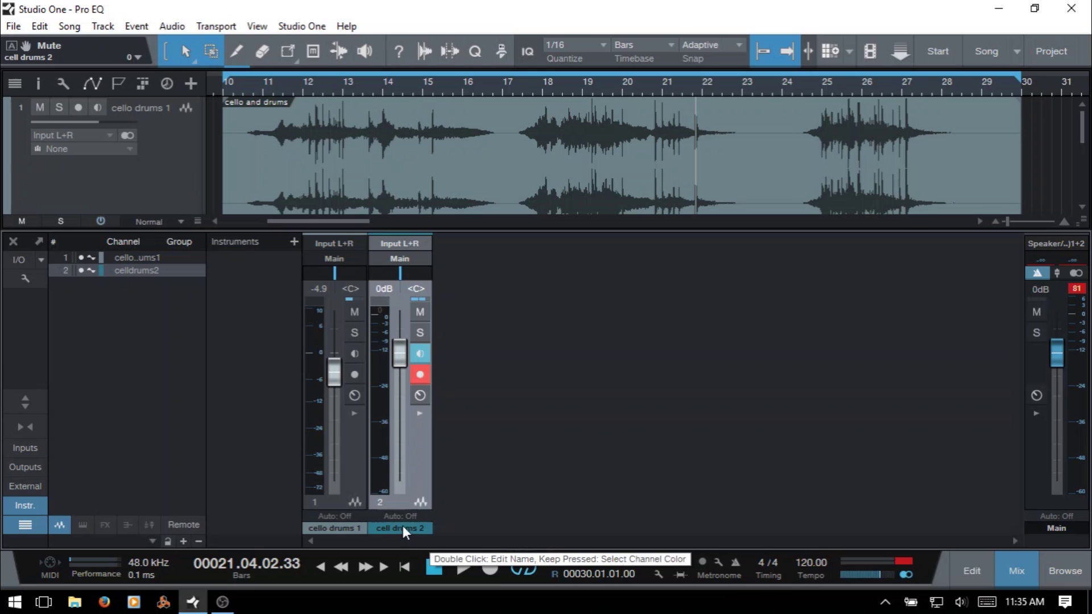
pyautogui.click(419, 414)
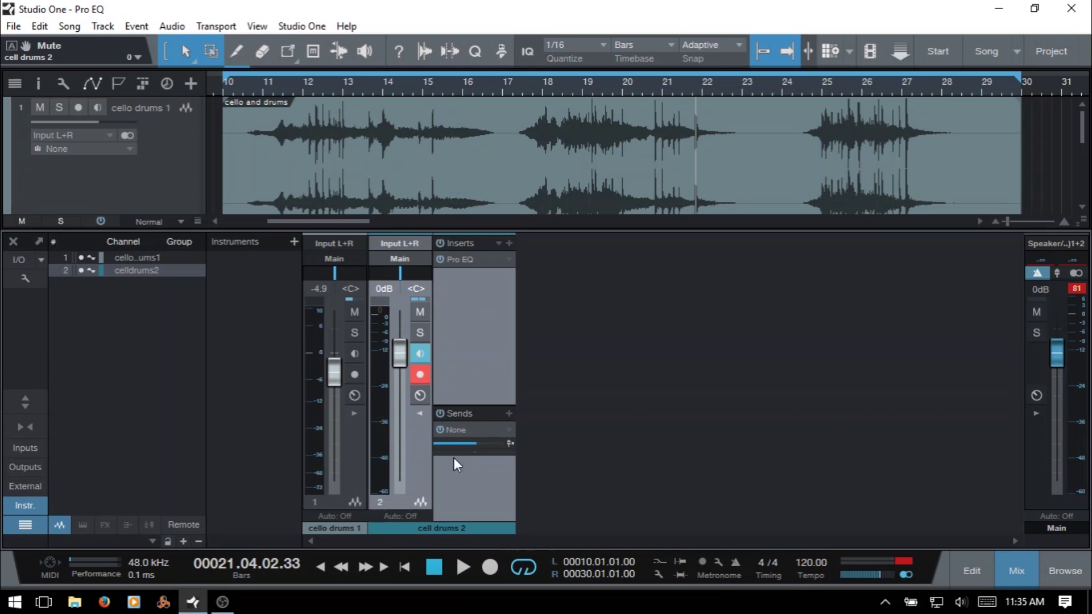
pyautogui.click(508, 432)
pyautogui.click(525, 466)
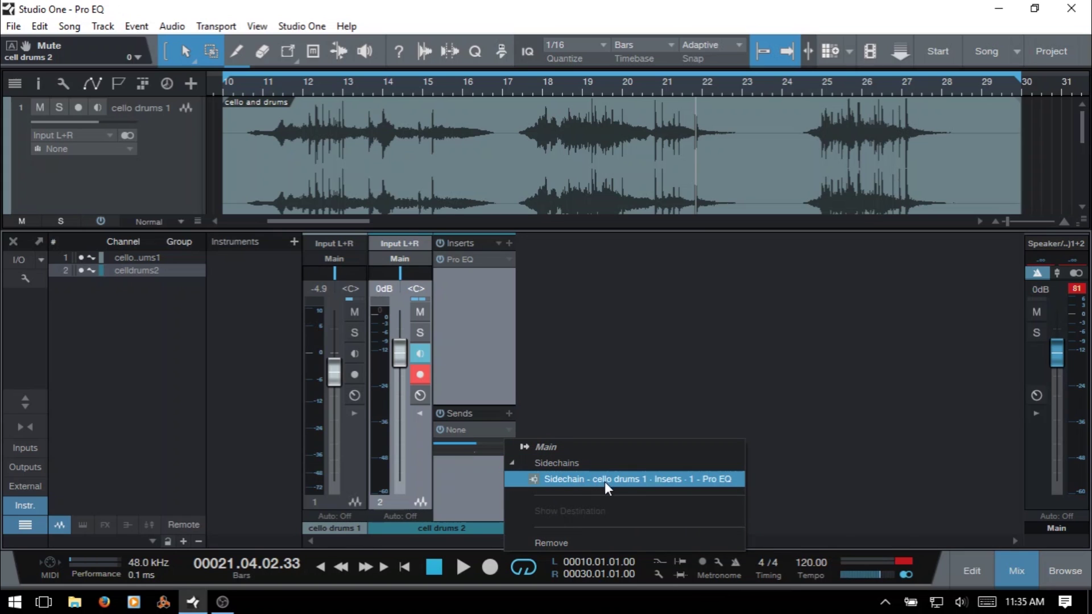
pyautogui.click(649, 482)
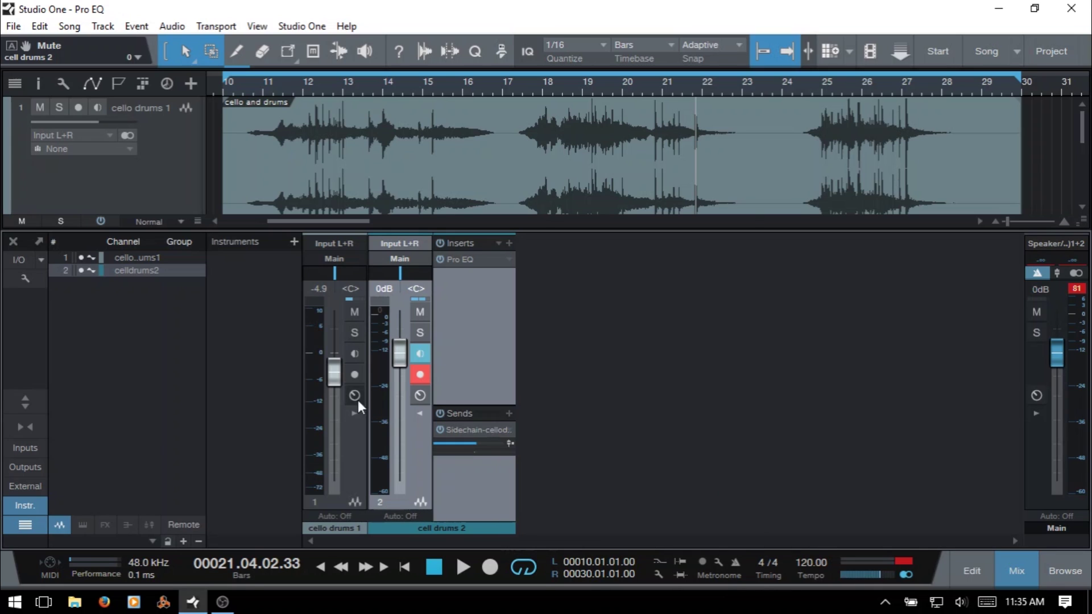
pyautogui.click(420, 413)
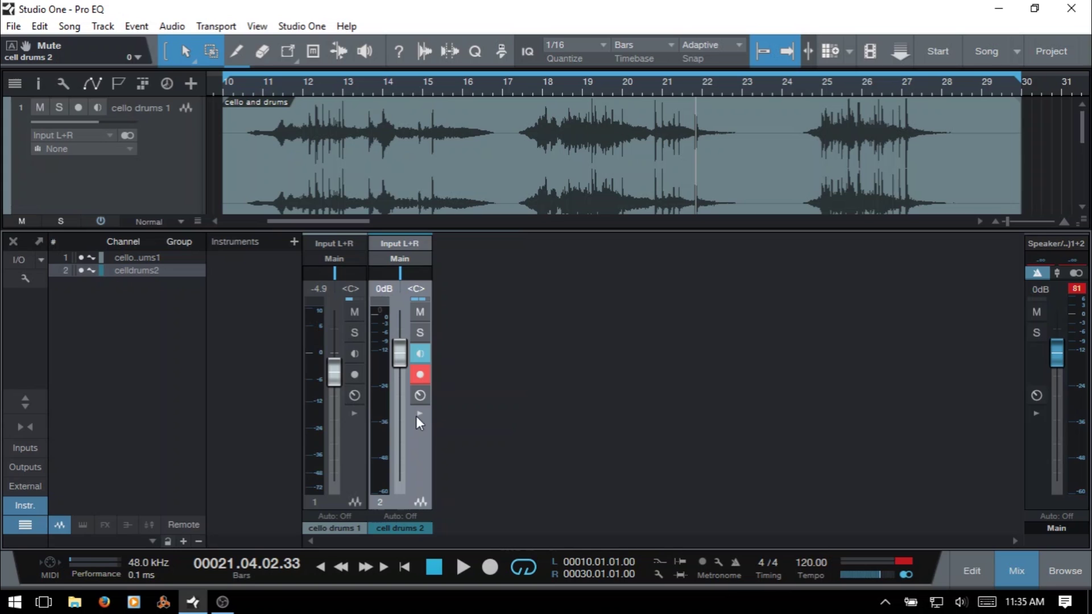
# Back in the arrangement, open cello drums 1's Pro EQ, play the song, and disable Sidechain.
pyautogui.press('F3')
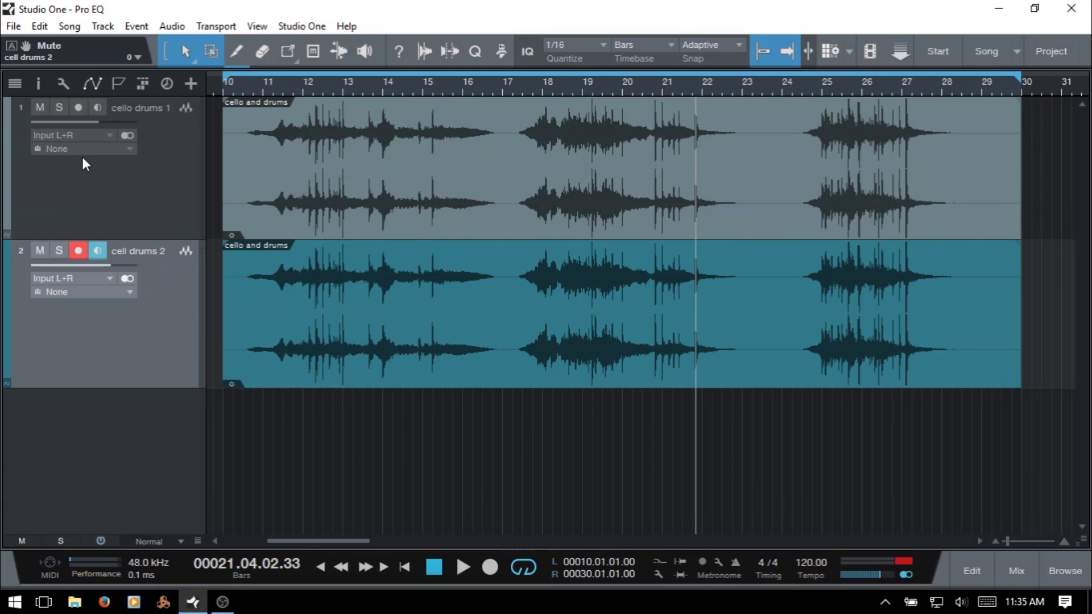
pyautogui.click(169, 173)
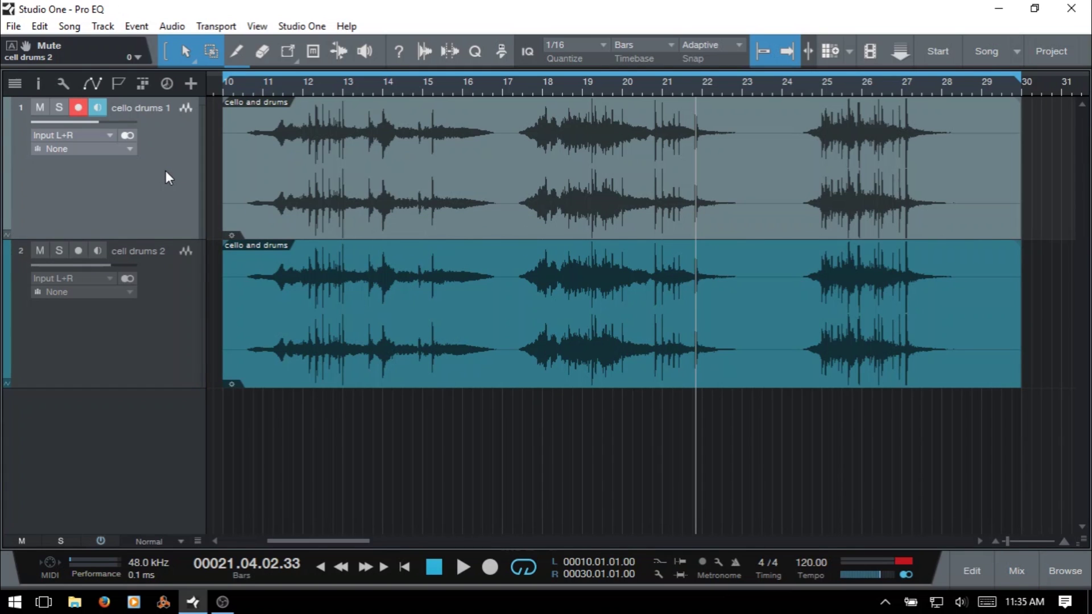
pyautogui.press('F4')
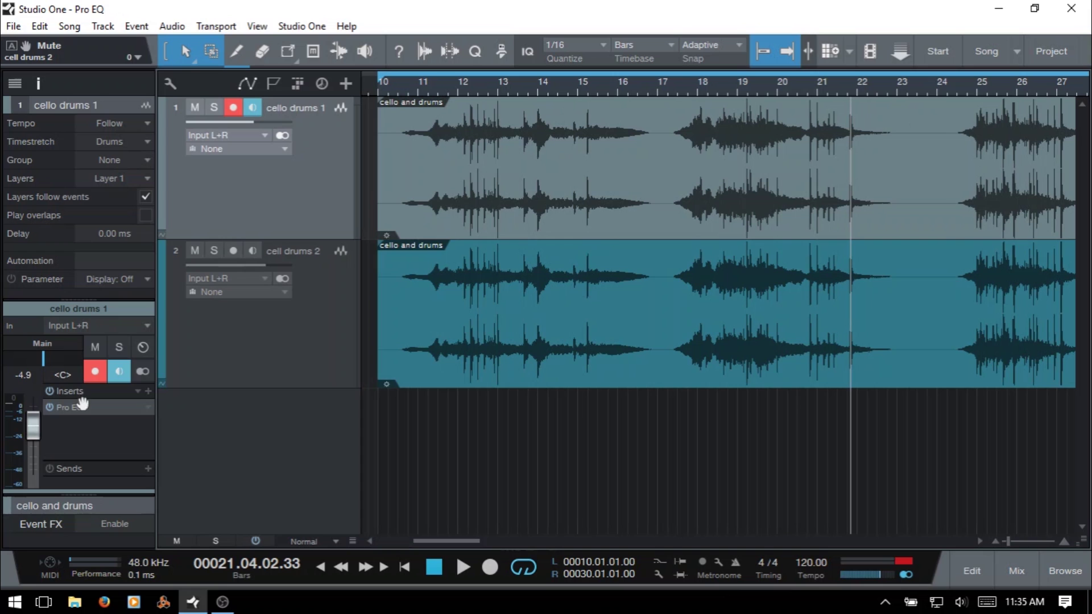
pyautogui.click(67, 407)
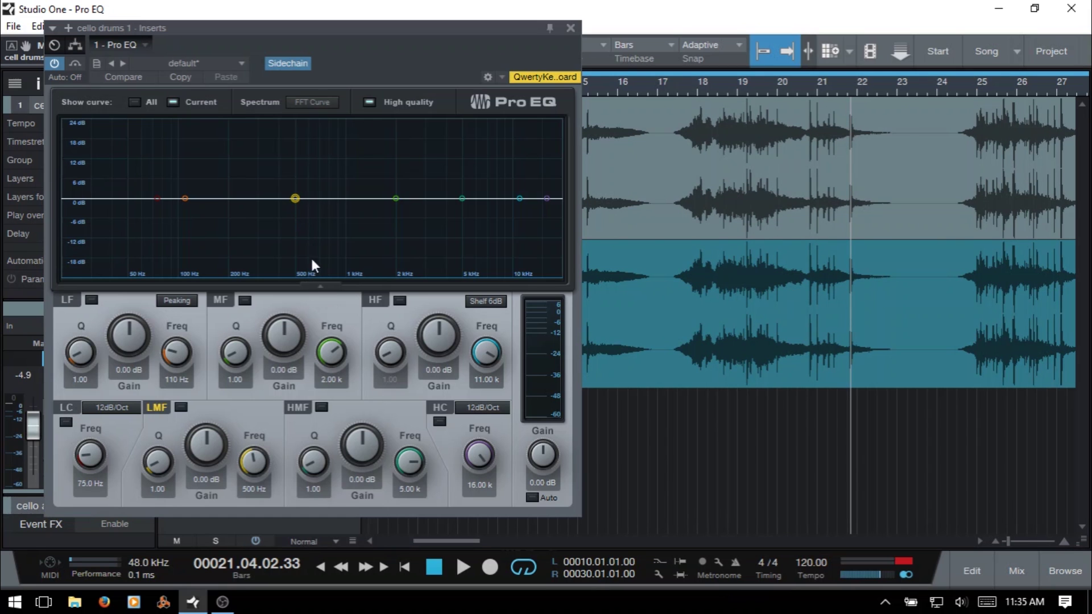
pyautogui.press('space')
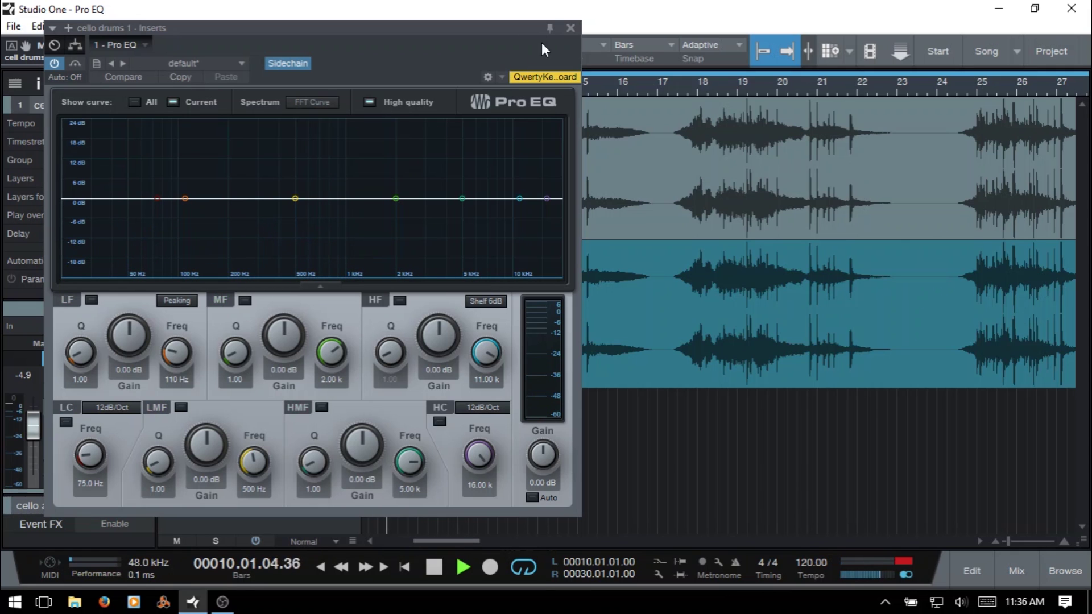
pyautogui.click(287, 60)
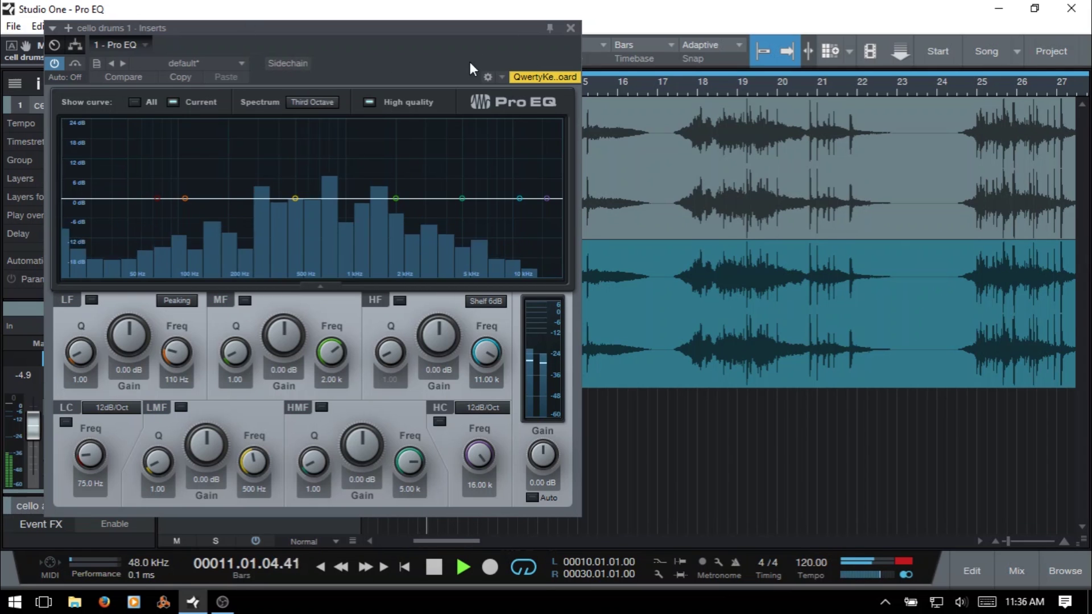
# Mute cell drums 2 and reopen cello drums 1's Pro EQ, nudging the window right.
pyautogui.click(570, 27)
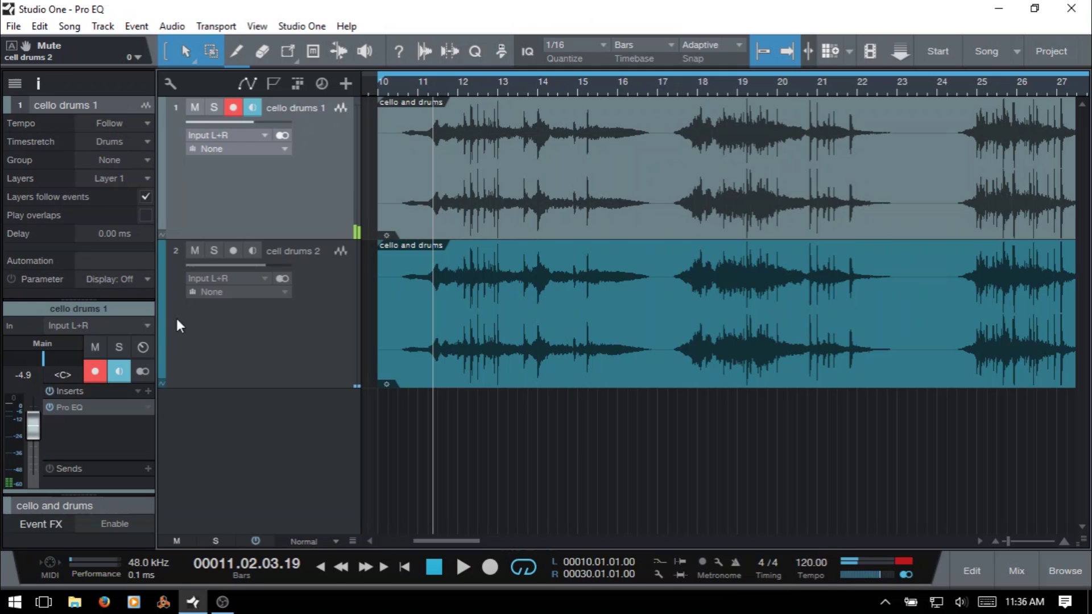
pyautogui.click(191, 250)
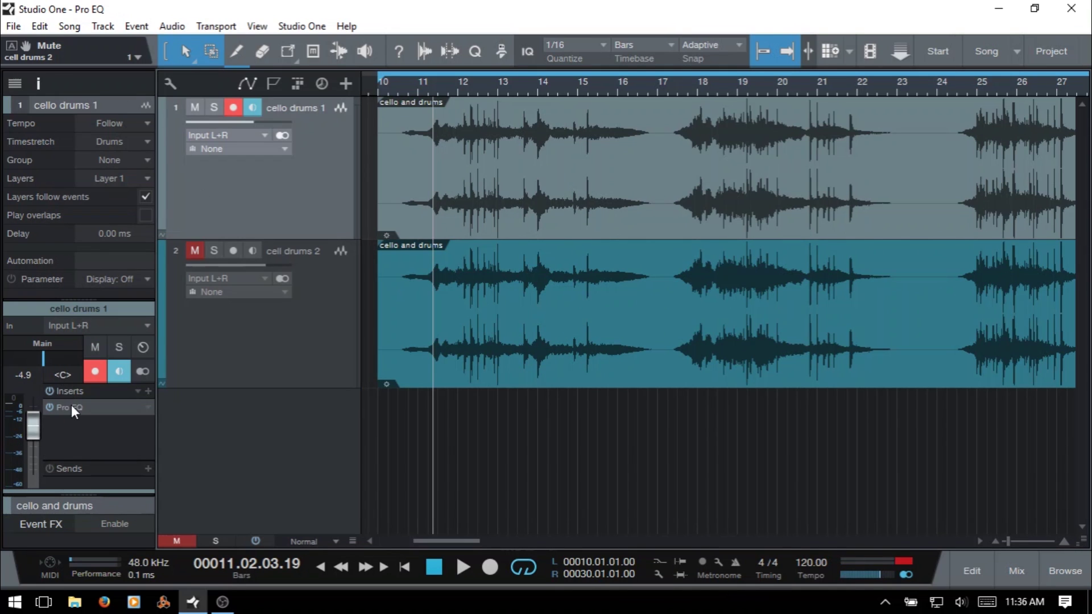
pyautogui.click(70, 406)
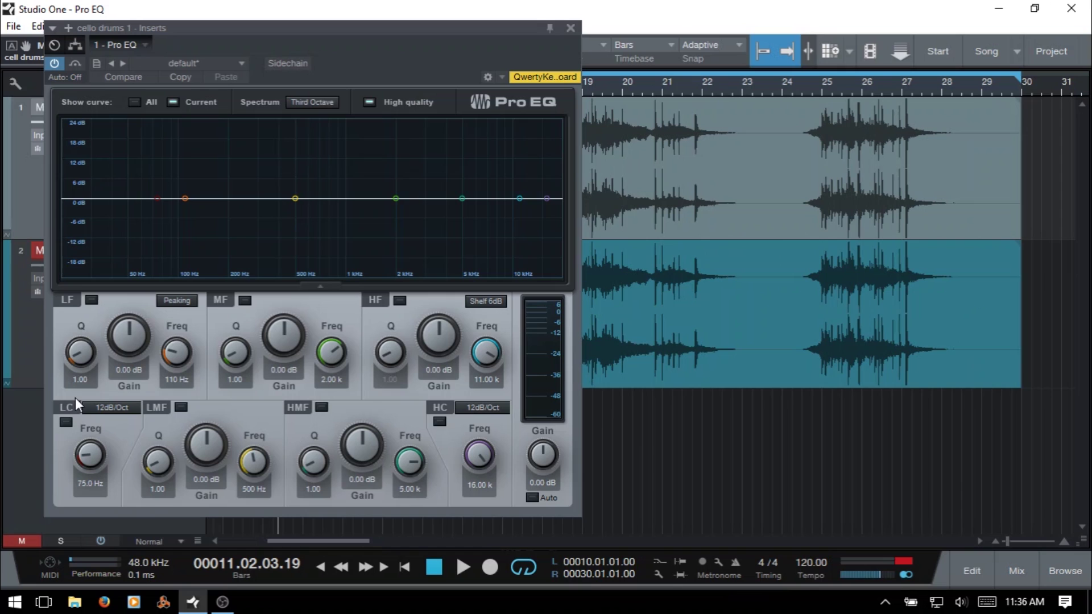
pyautogui.moveTo(283, 28); pyautogui.dragTo(321, 30)
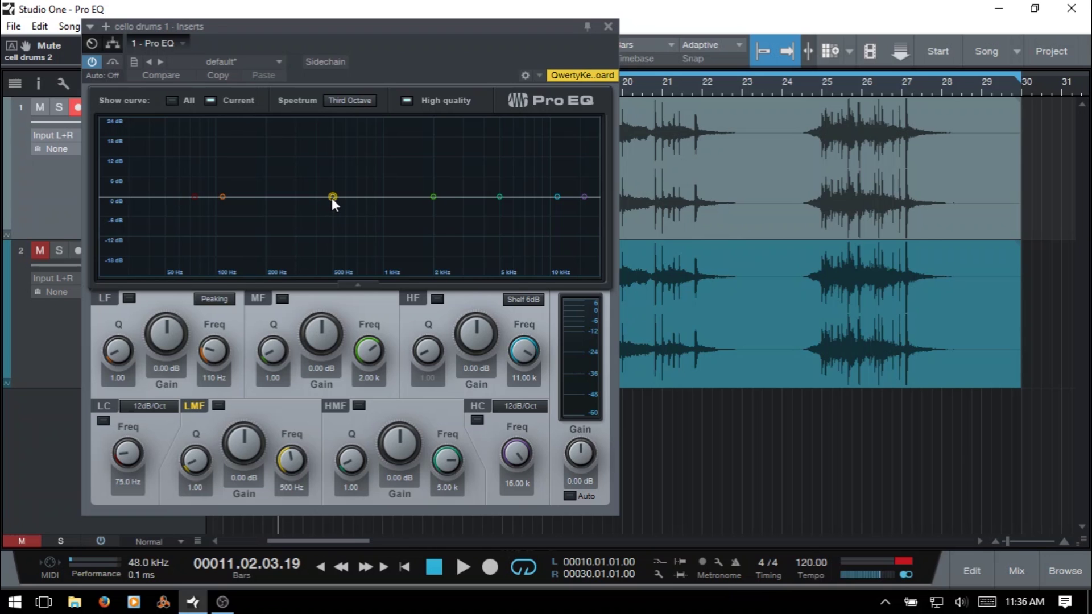
# Boost LMF +8 dB near 480 Hz, cut LF -11.29 dB at 108 Hz, raise HF shelf +13.41 dB.
pyautogui.moveTo(331, 196); pyautogui.dragTo(329, 170)
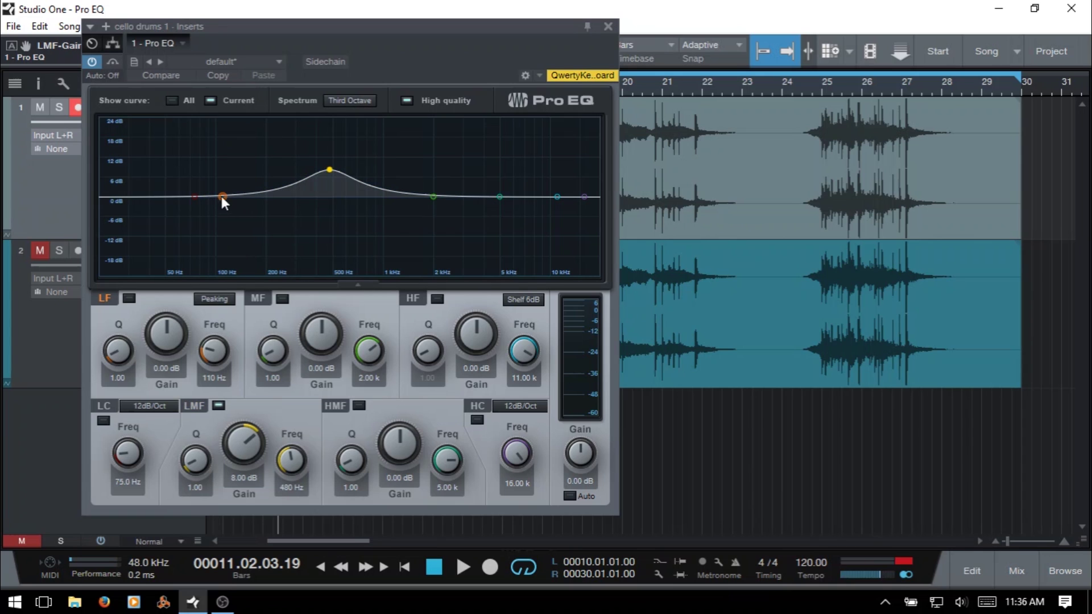
pyautogui.moveTo(220, 197); pyautogui.dragTo(221, 236)
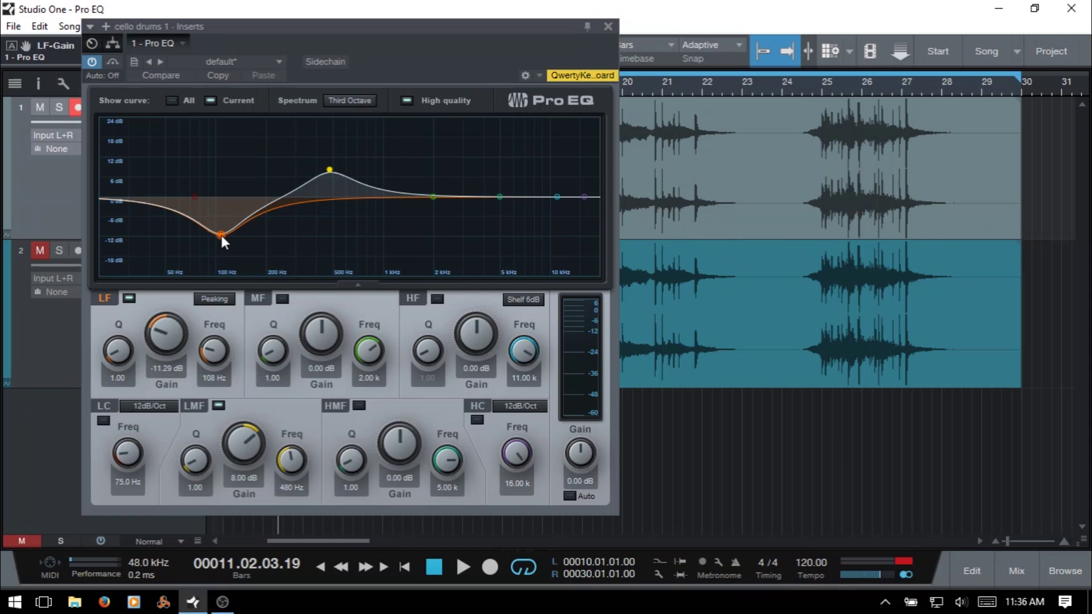
pyautogui.moveTo(554, 196); pyautogui.dragTo(552, 151)
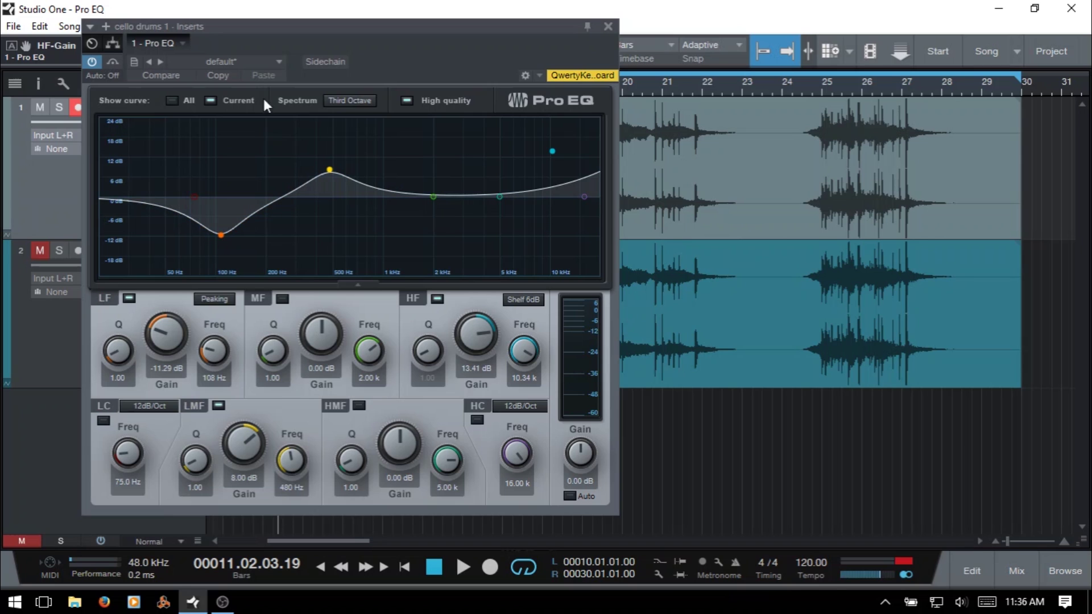
# Switch curve display from All to Current, then reset LF, HF and LMF gains to 0 dB.
pyautogui.click(171, 101)
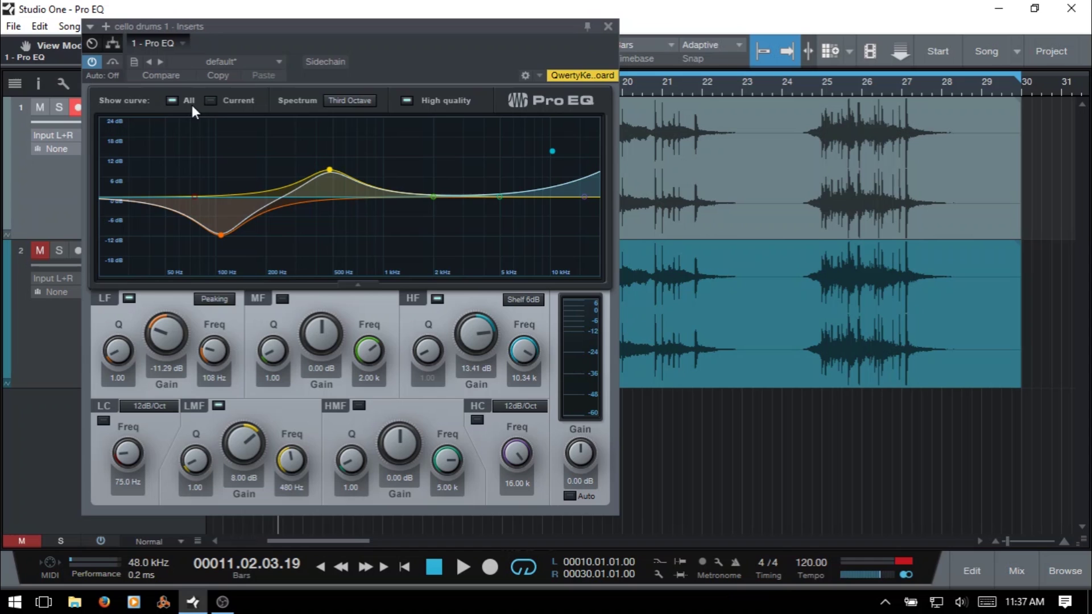
pyautogui.click(214, 100)
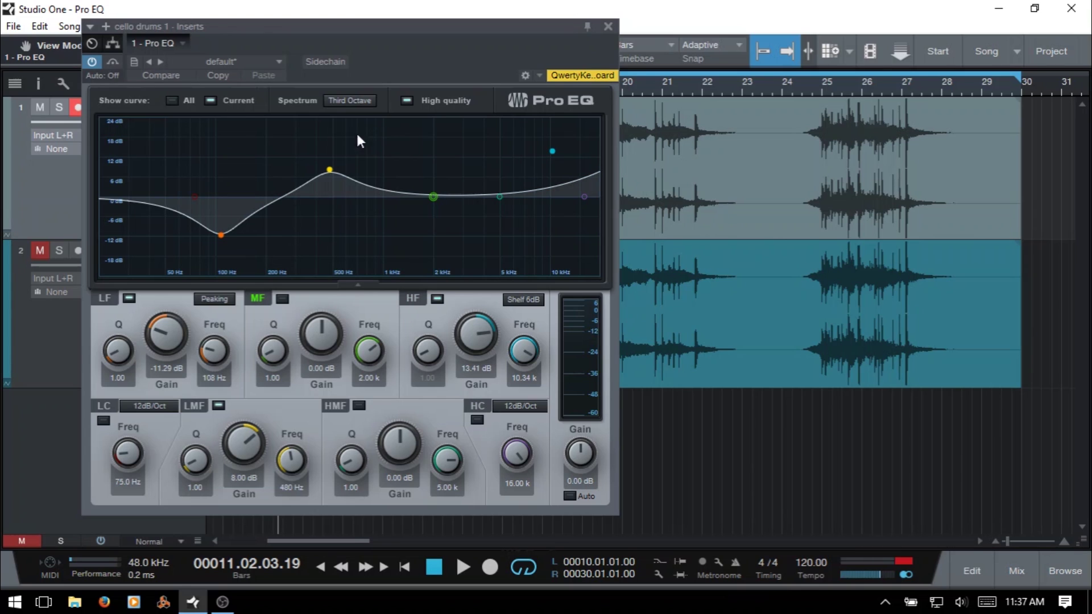
pyautogui.doubleClick(165, 332)
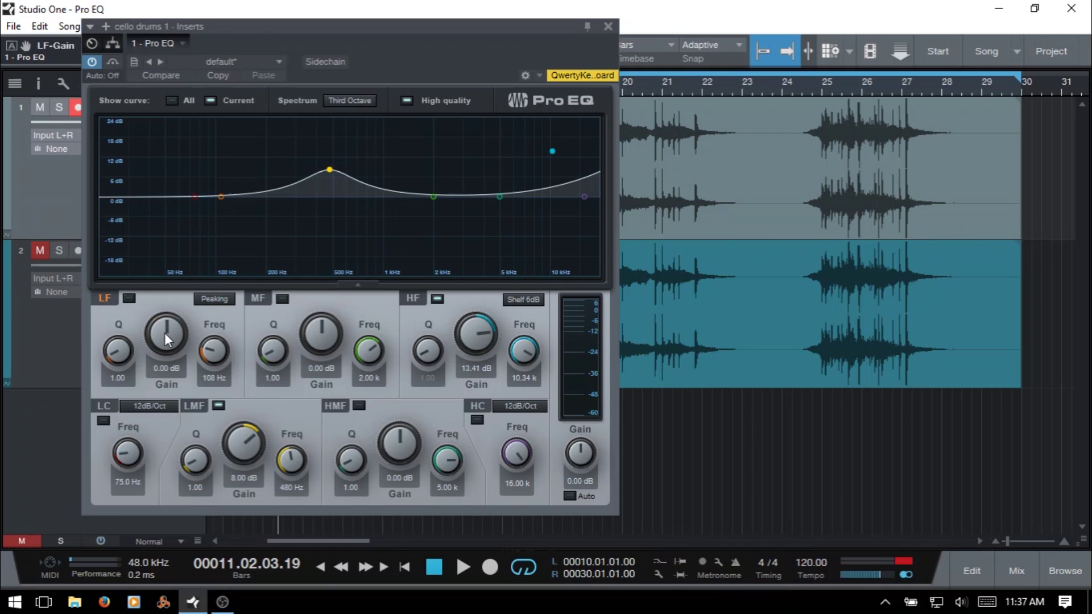
pyautogui.doubleClick(481, 334)
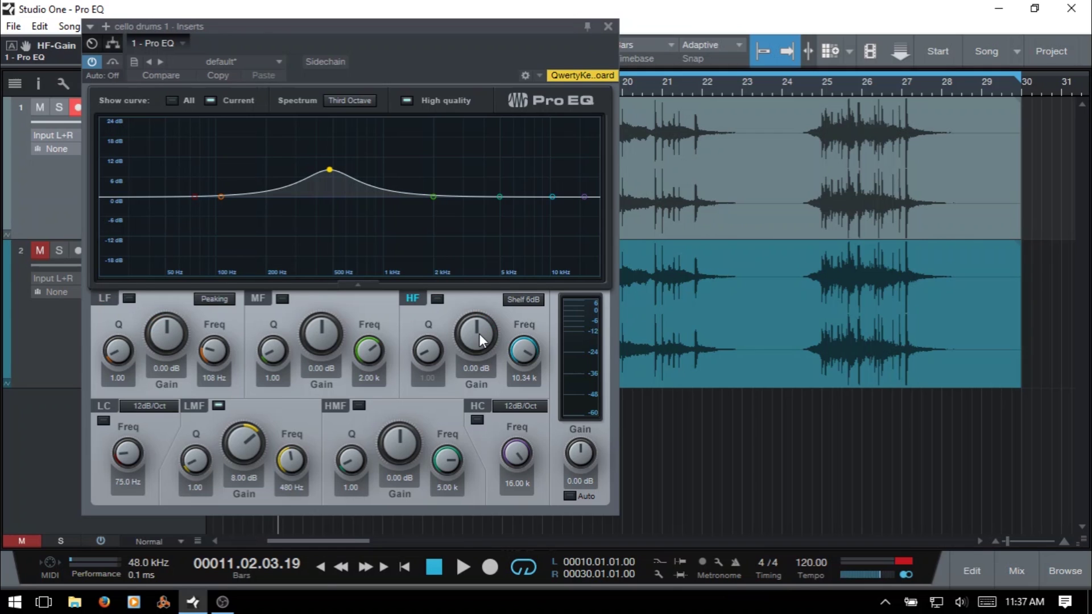
pyautogui.doubleClick(242, 444)
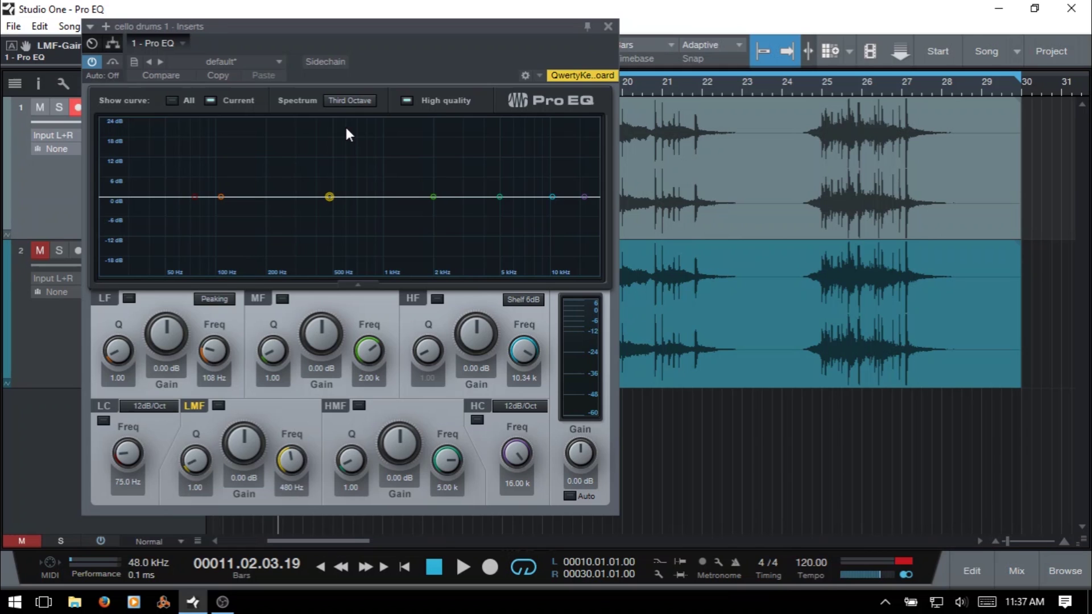
# During playback, switch the analyser from Third Octave to FFT Curve, then Waterfall, and stop.
pyautogui.click(337, 101)
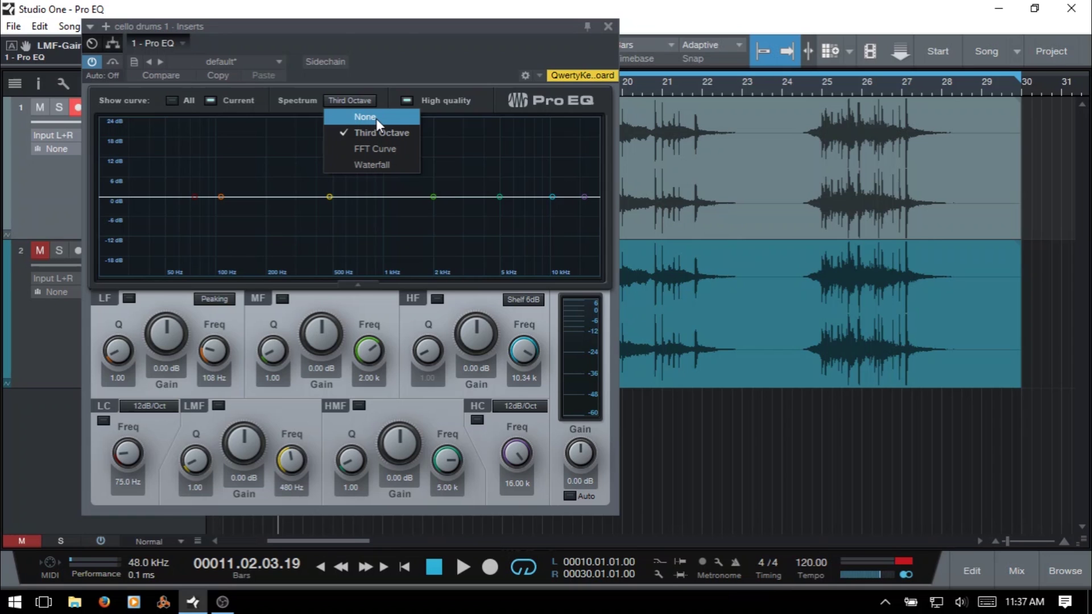
pyautogui.click(415, 60)
pyautogui.press('space')
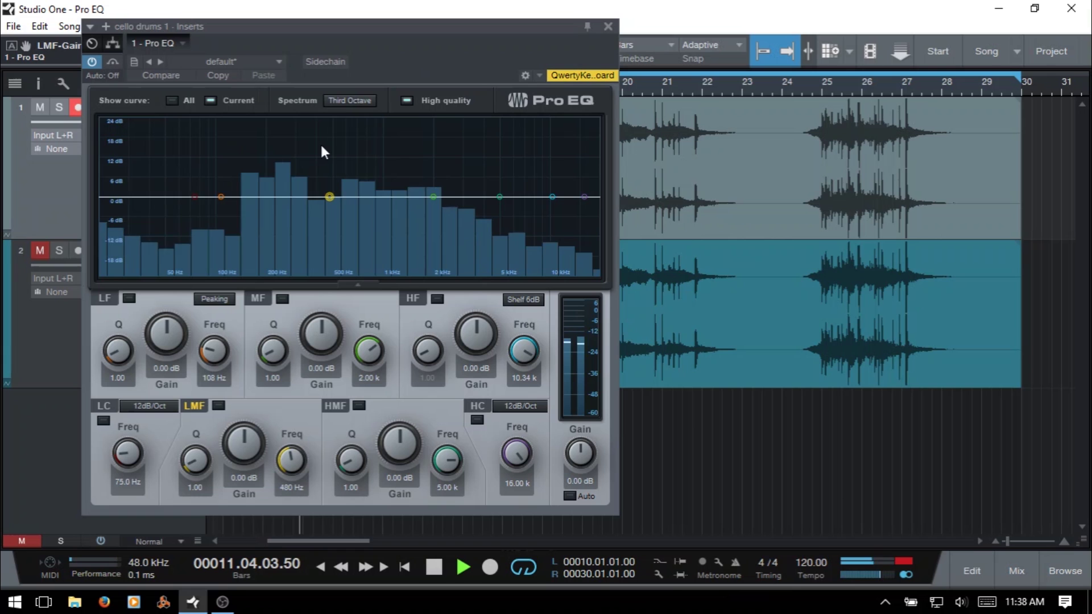
pyautogui.click(347, 97)
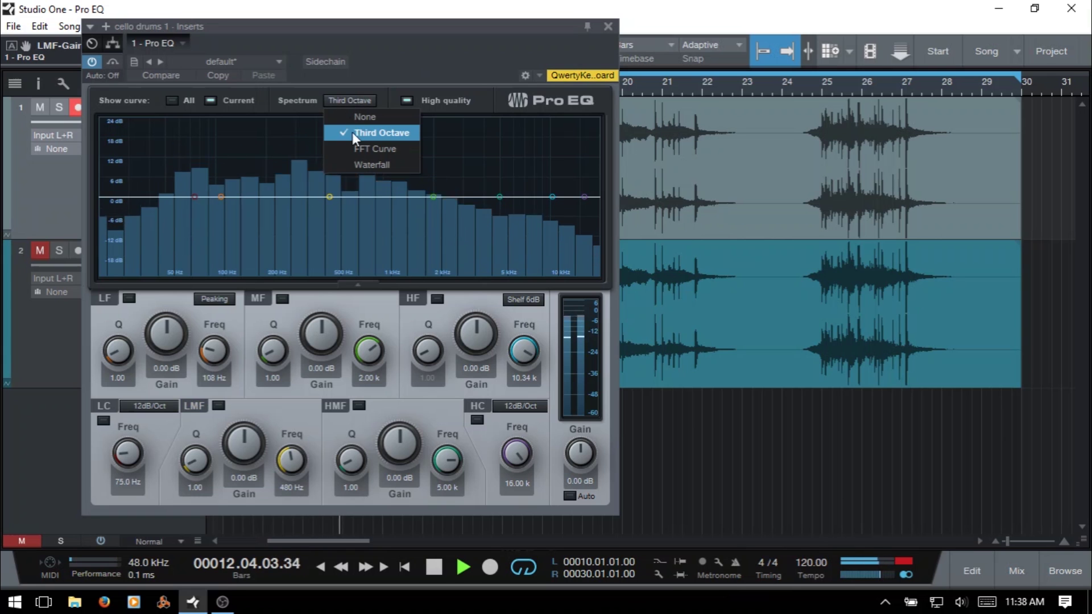
pyautogui.click(364, 148)
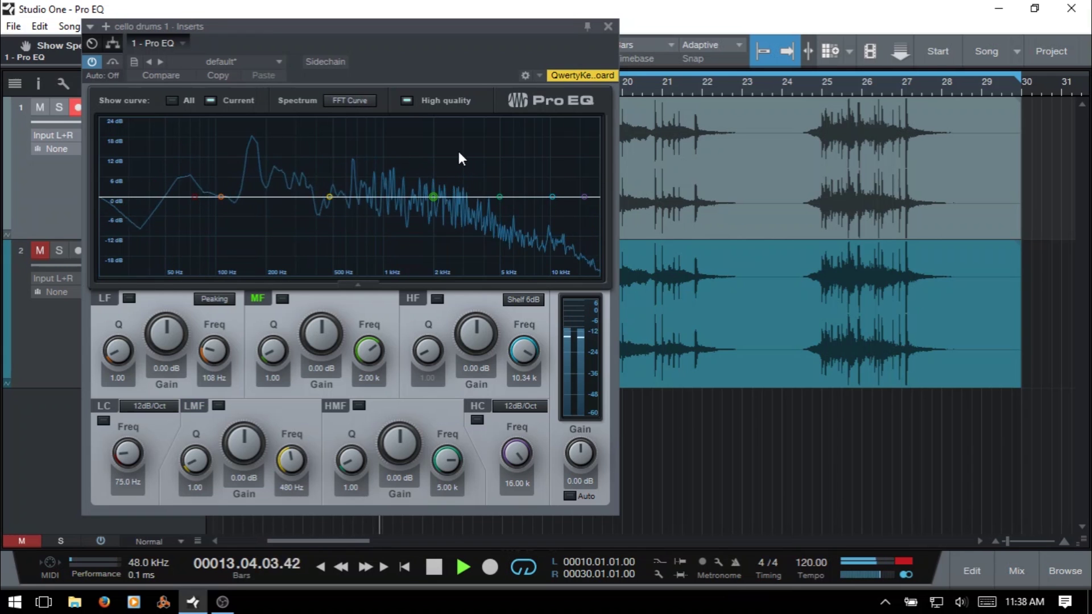
pyautogui.click(349, 99)
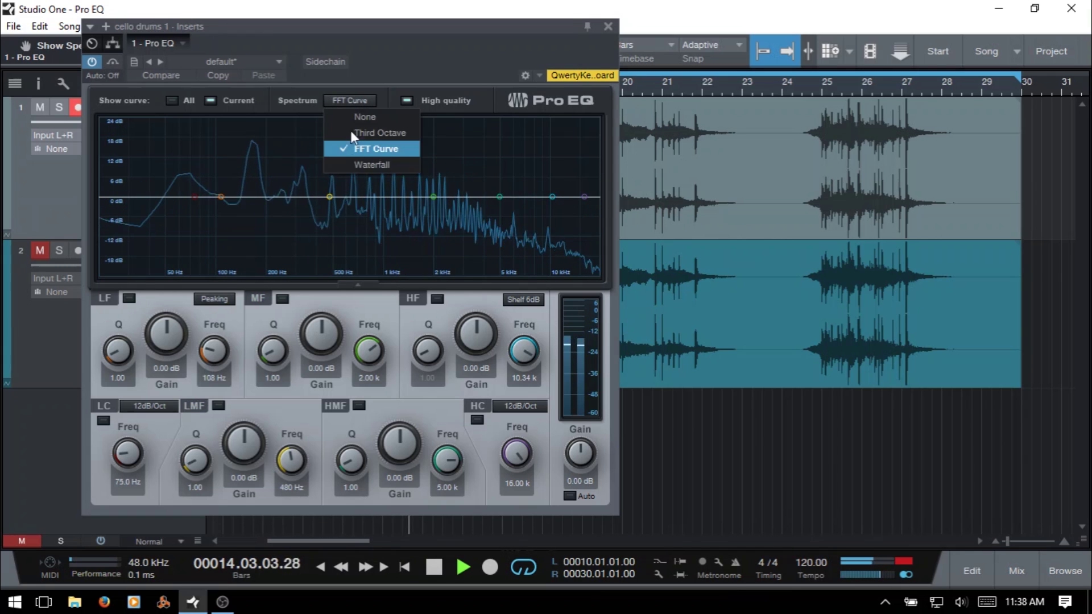
pyautogui.click(357, 165)
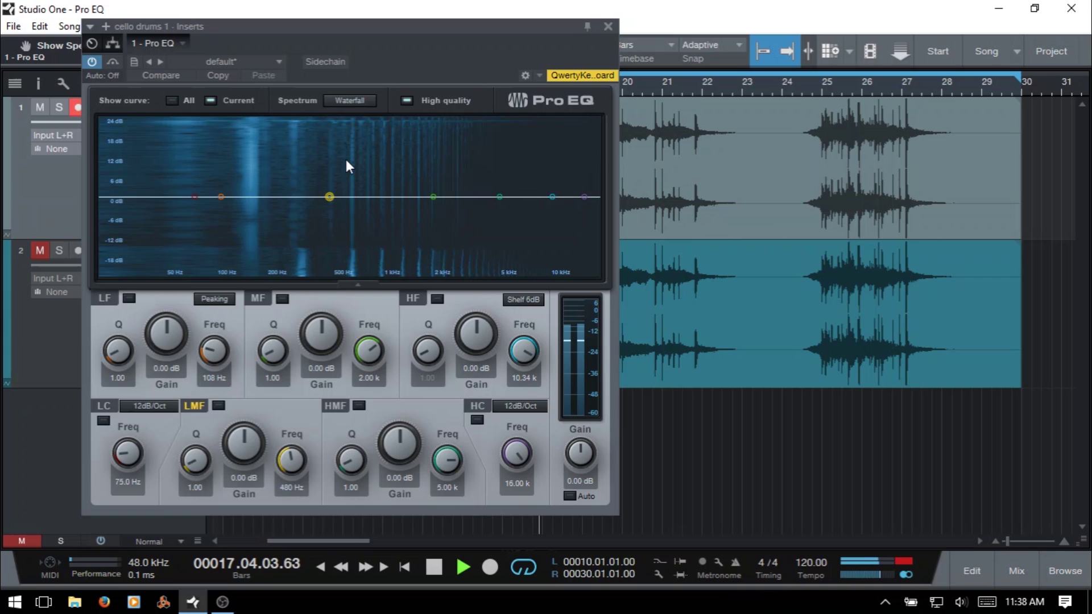
pyautogui.press('space')
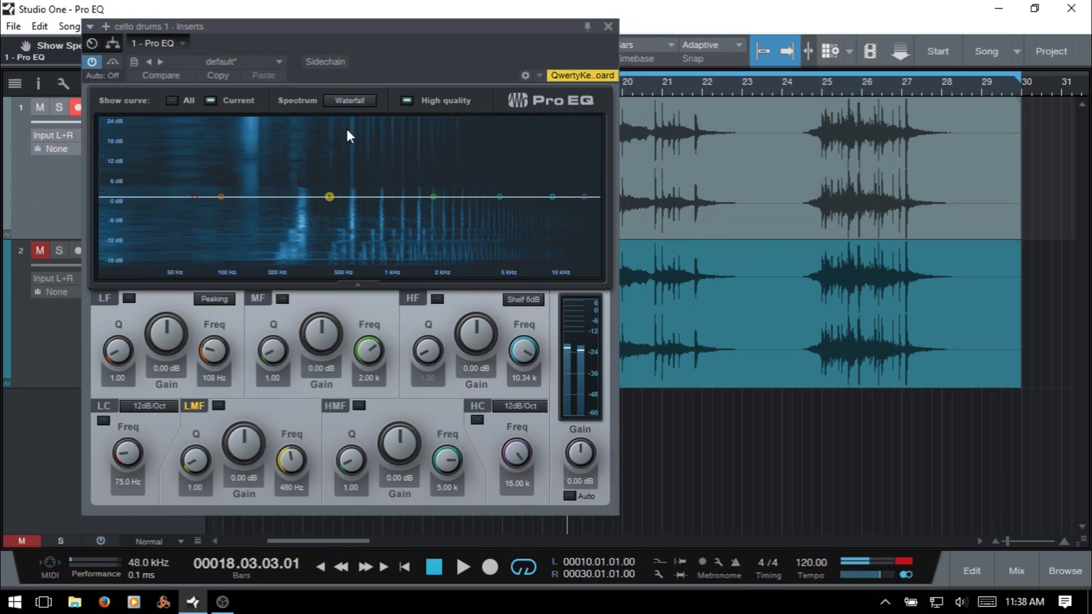
pyautogui.click(349, 101)
# Set the analyser to Third Octave, then collapse and restore the band controls panel.
pyautogui.click(359, 133)
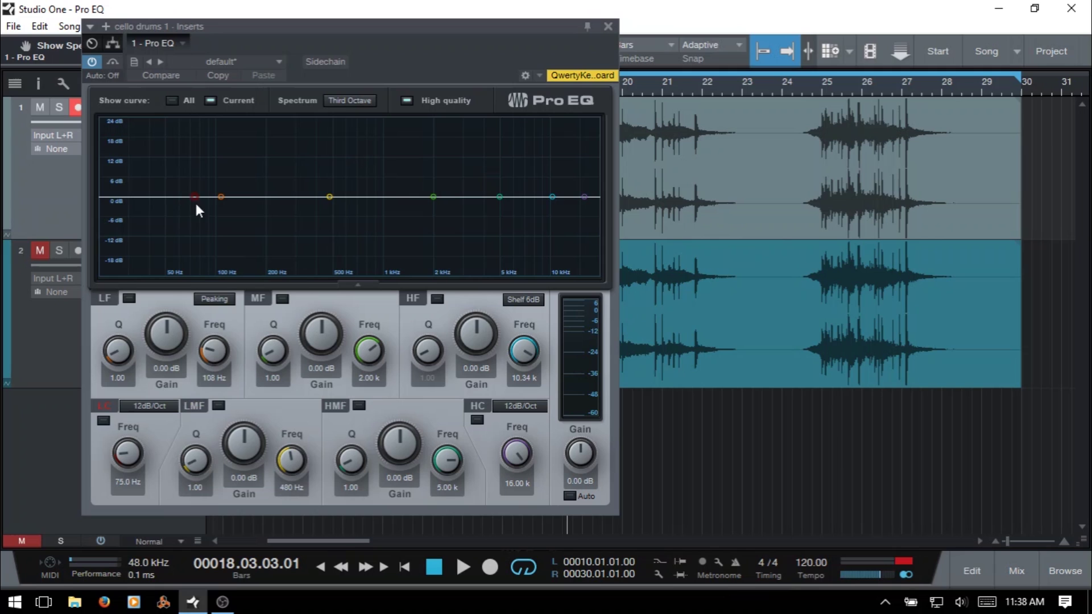
pyautogui.click(357, 283)
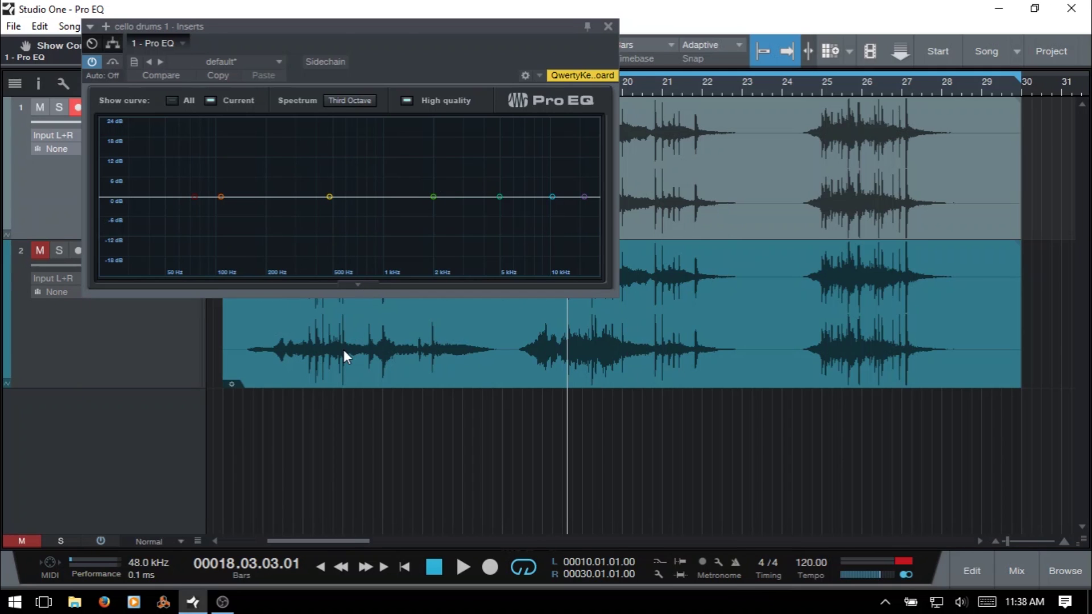
pyautogui.click(357, 284)
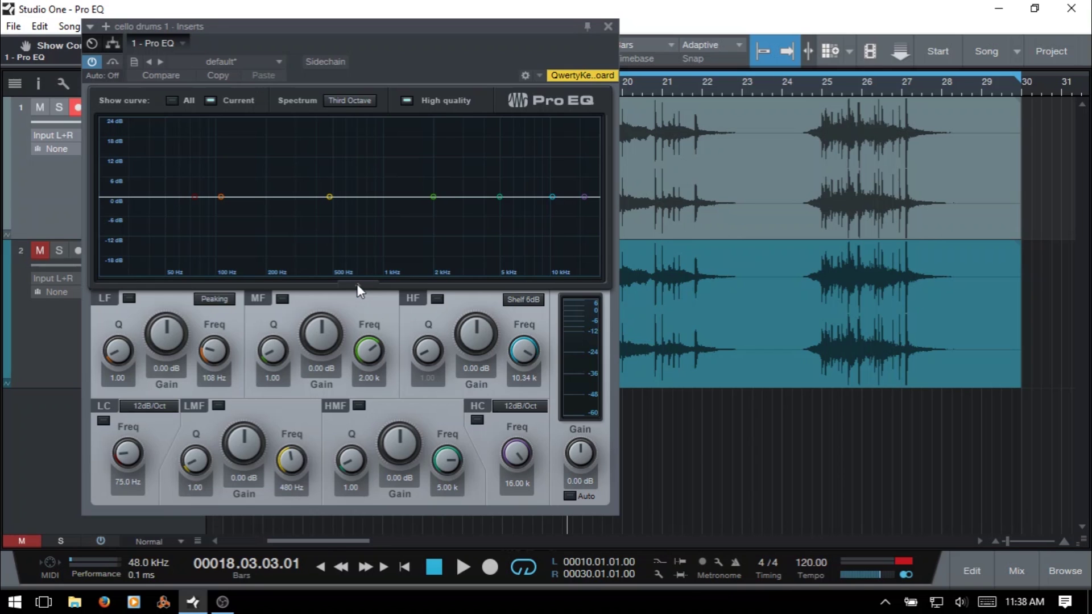
# Turn off High quality mode and enable the HC and LMF bands, briefly toggling HMF.
pyautogui.click(405, 101)
pyautogui.click(477, 419)
pyautogui.click(358, 405)
pyautogui.click(358, 405)
pyautogui.click(218, 406)
# Enable the low cut, raise it to 204 Hz, and try 6 and 48 dB/Oct before returning to 12 dB/Oct.
pyautogui.click(103, 421)
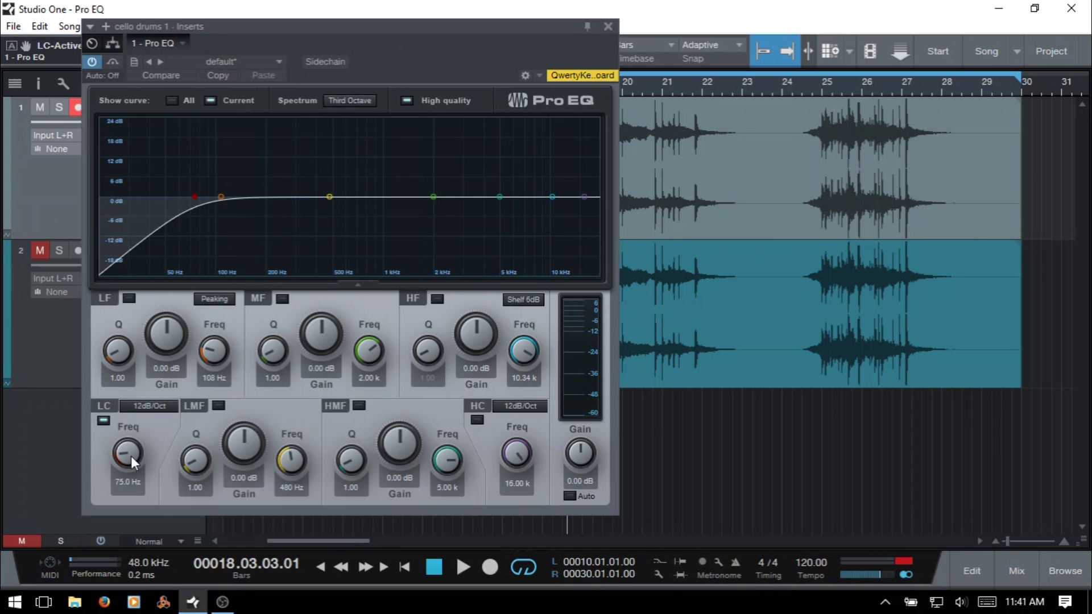
pyautogui.moveTo(131, 456)
pyautogui.mouseDown()
pyautogui.moveTo(165, 351)
pyautogui.moveTo(148, 450)
pyautogui.mouseUp()
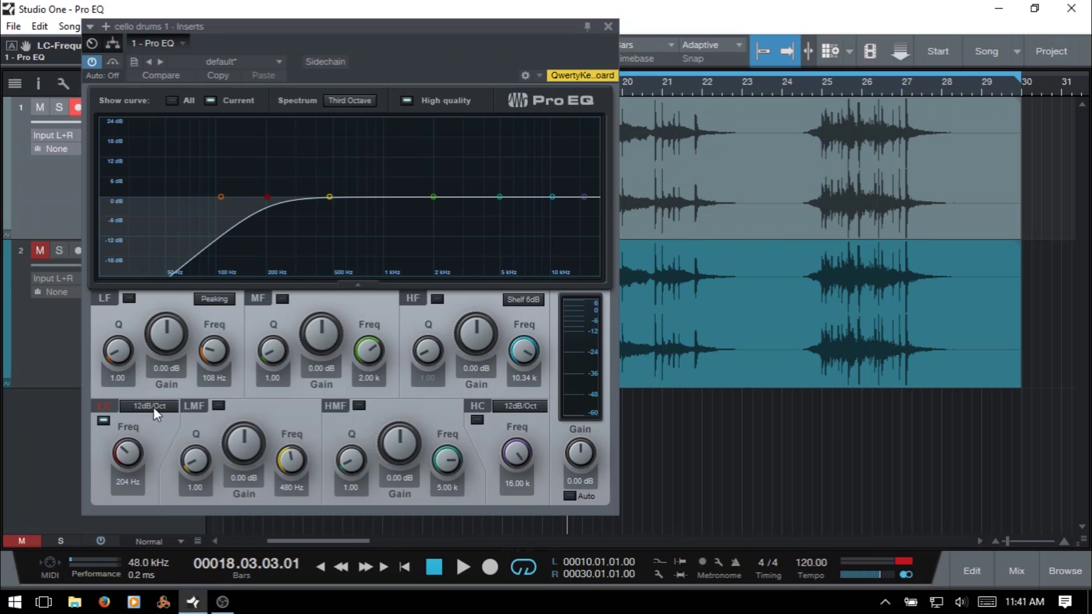
pyautogui.click(155, 408)
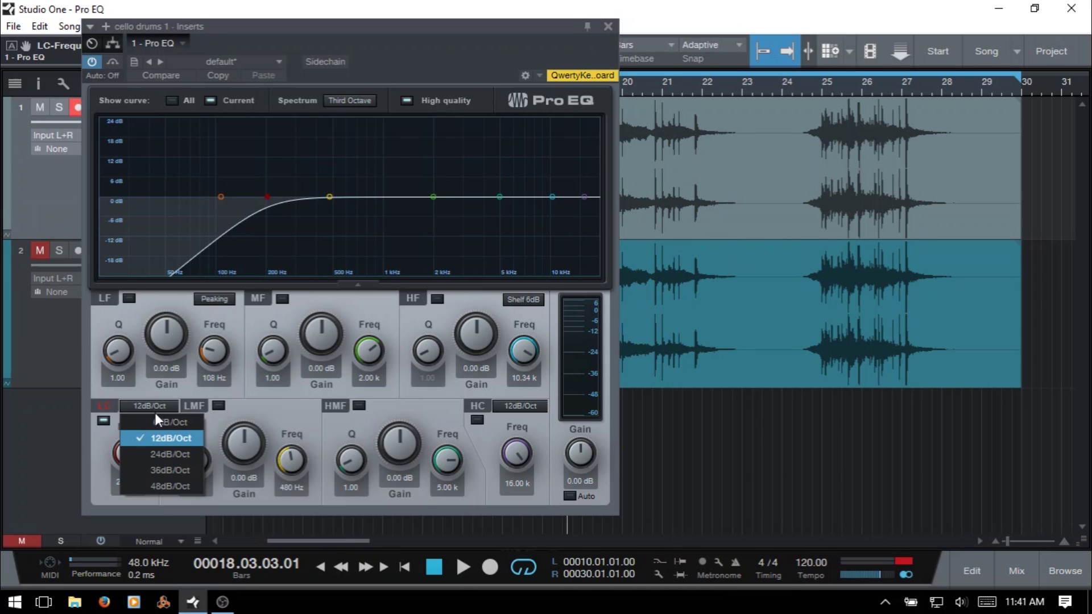
pyautogui.click(166, 422)
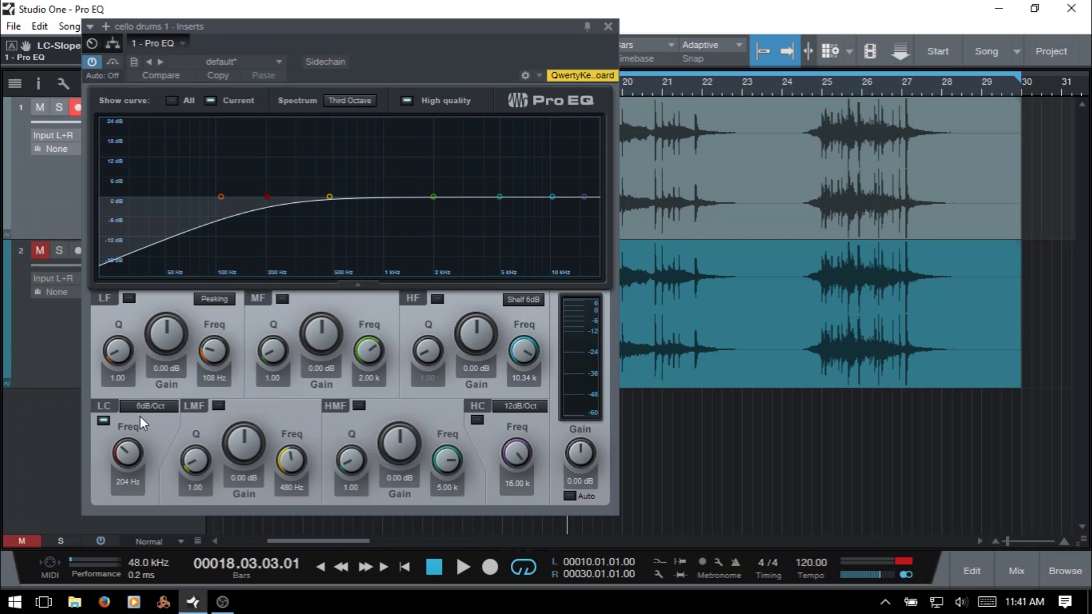
pyautogui.click(149, 405)
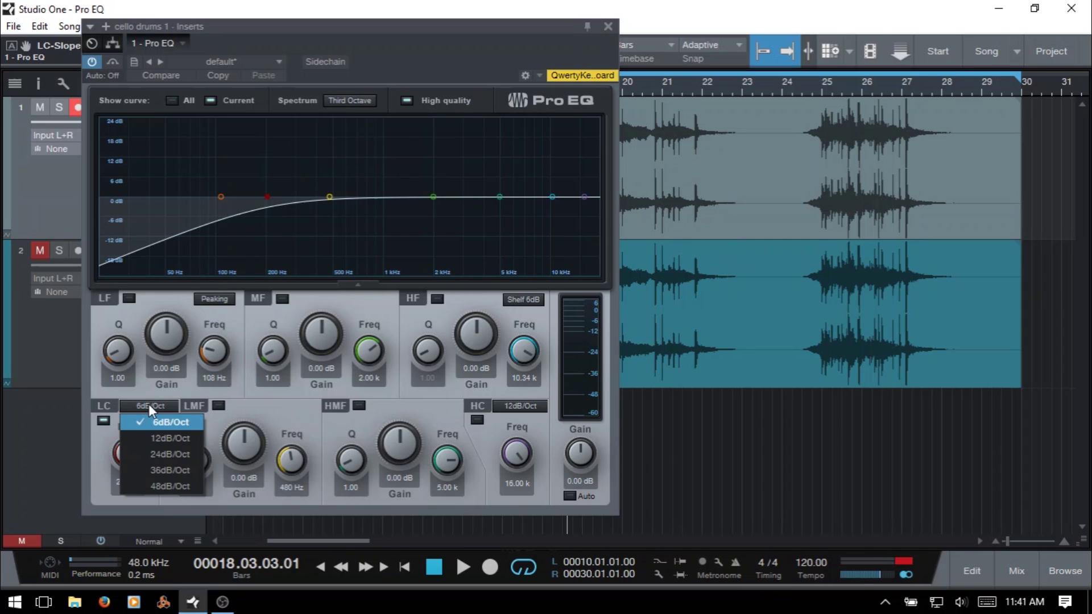
pyautogui.click(167, 484)
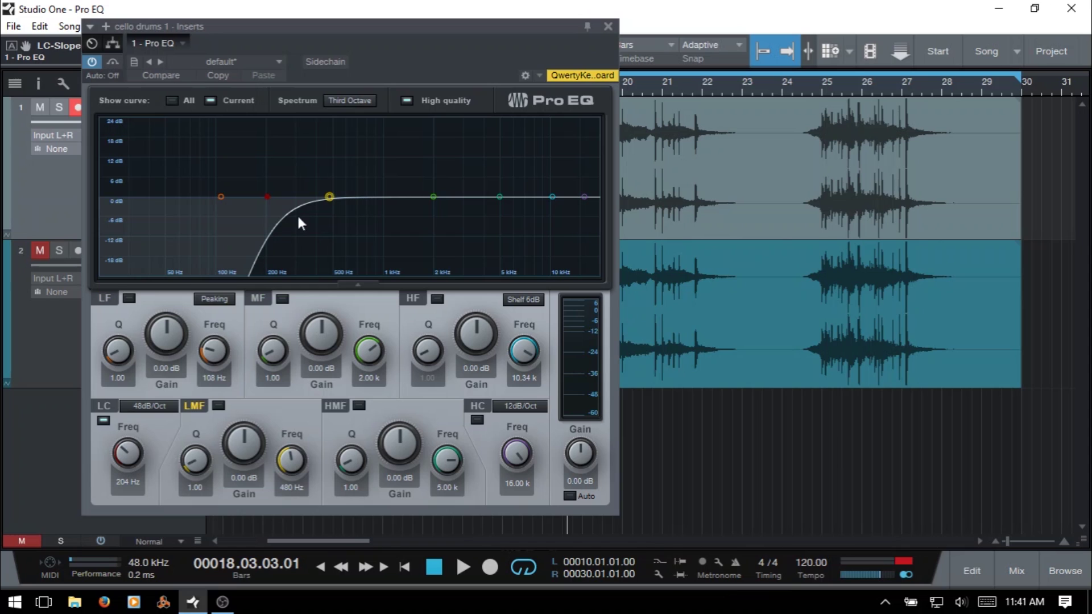
pyautogui.click(149, 405)
pyautogui.click(161, 436)
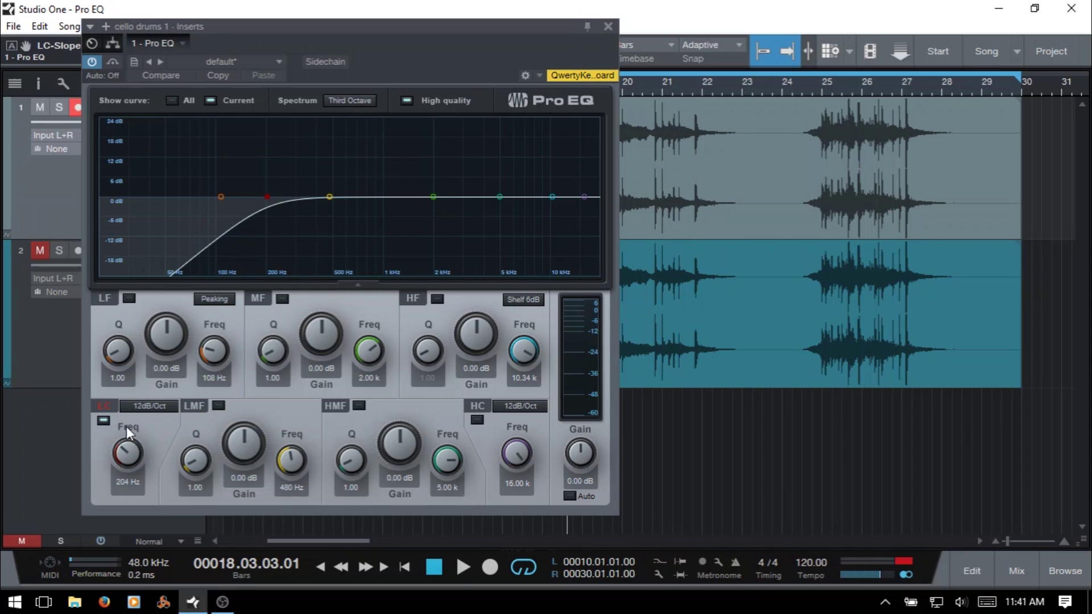
# Switch the low cut off and leave the HC slope menu unchanged.
pyautogui.click(103, 421)
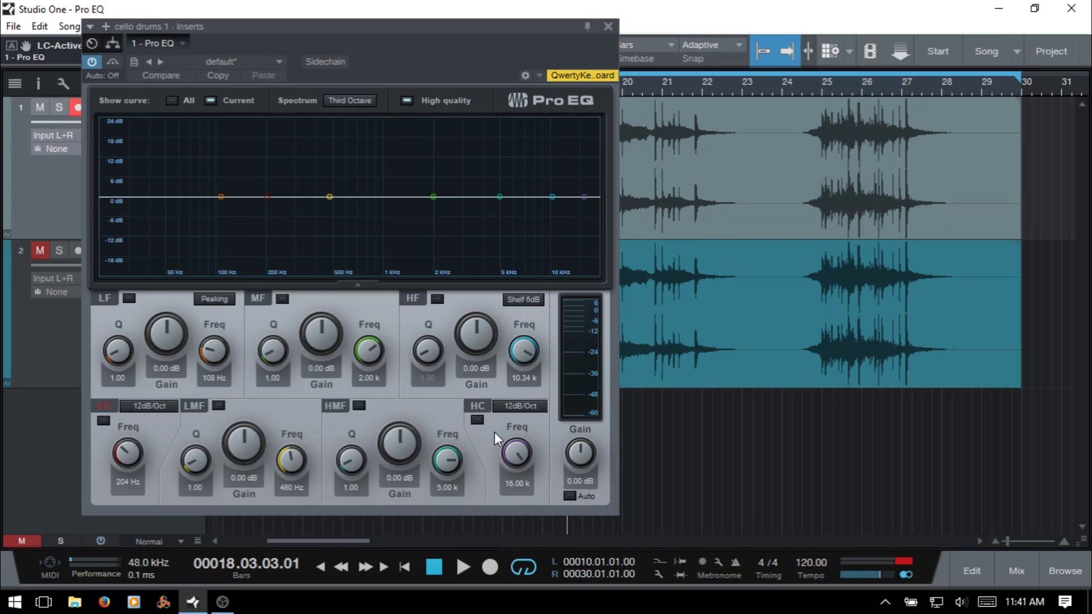
pyautogui.click(516, 406)
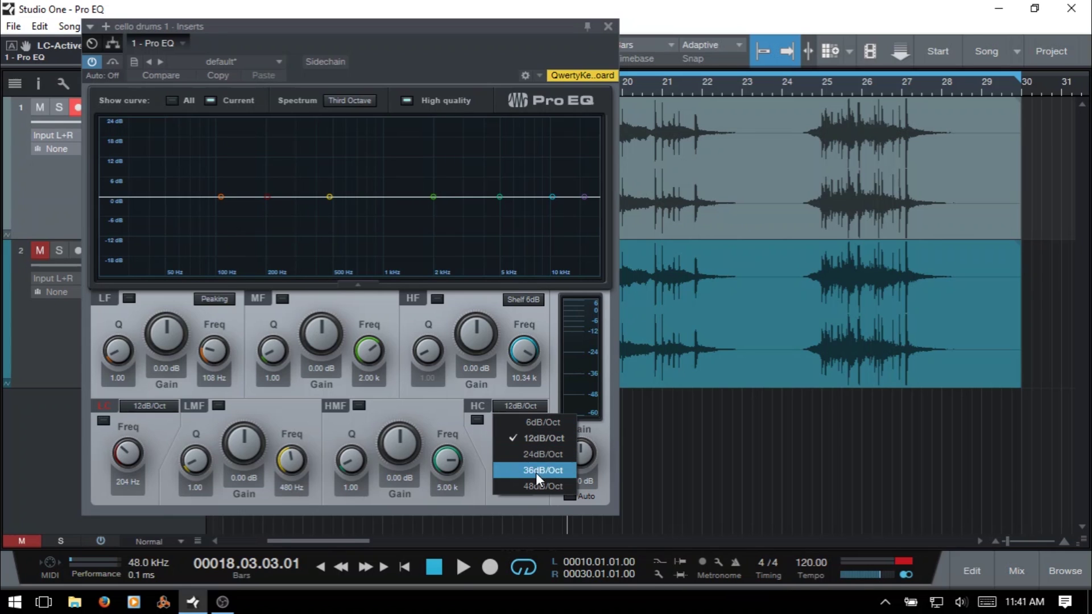
pyautogui.click(481, 438)
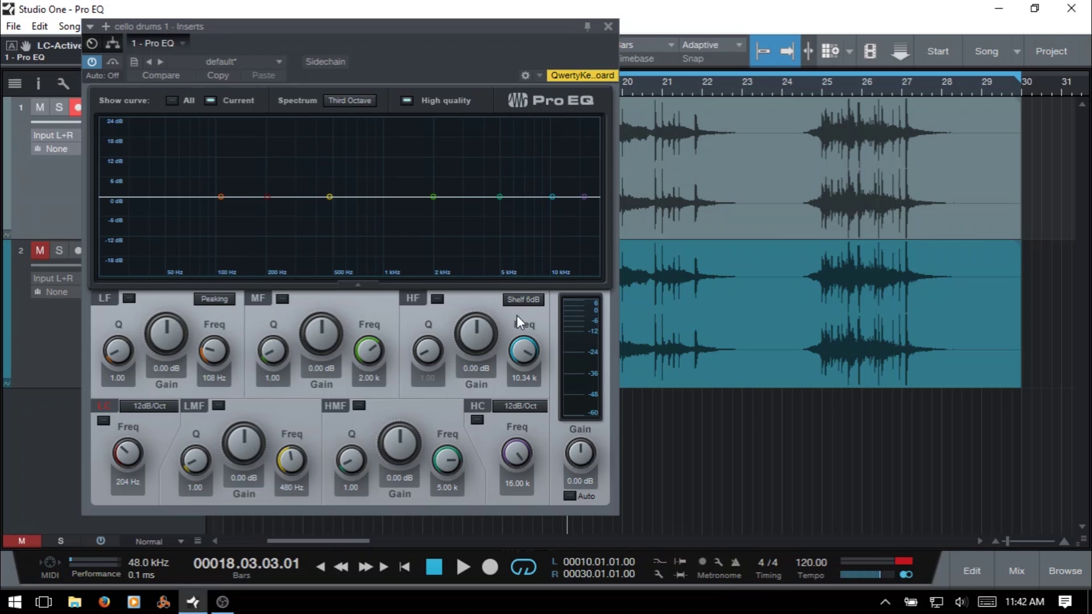
# Cut the low band by about 6.72 dB as a Shelf 6dB and nudge its frequency up.
pyautogui.click(214, 300)
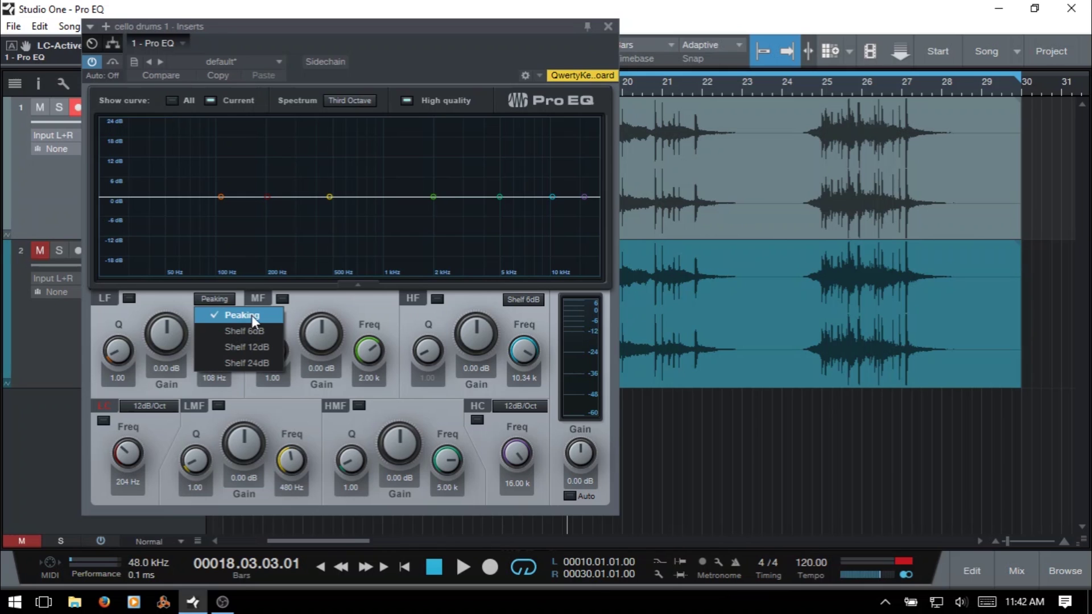
pyautogui.click(170, 301)
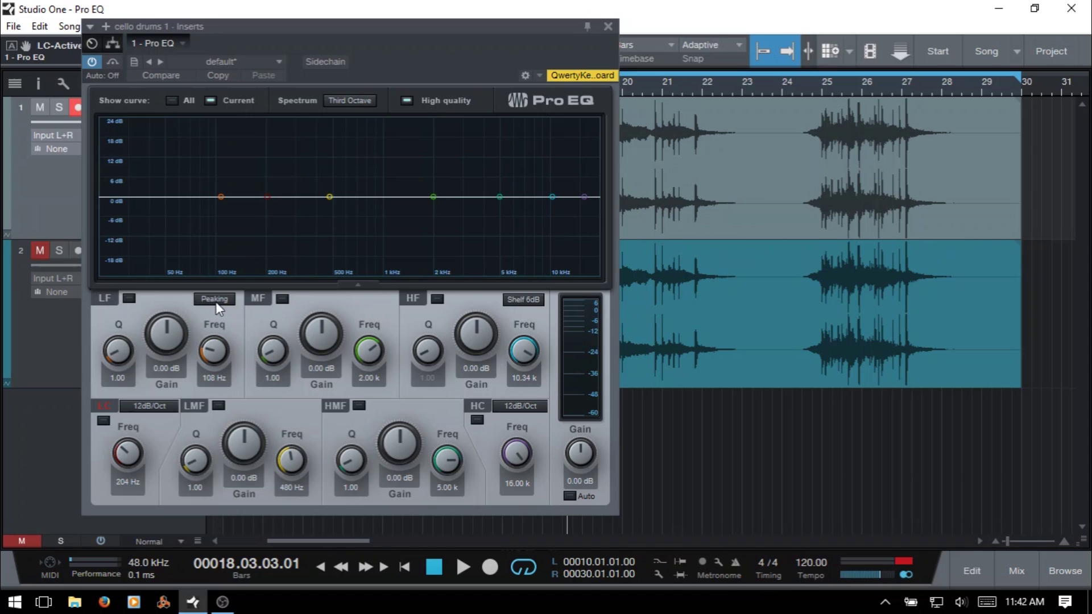
pyautogui.moveTo(168, 340)
pyautogui.mouseDown()
pyautogui.moveTo(172, 316)
pyautogui.moveTo(168, 367)
pyautogui.moveTo(179, 342)
pyautogui.mouseUp()
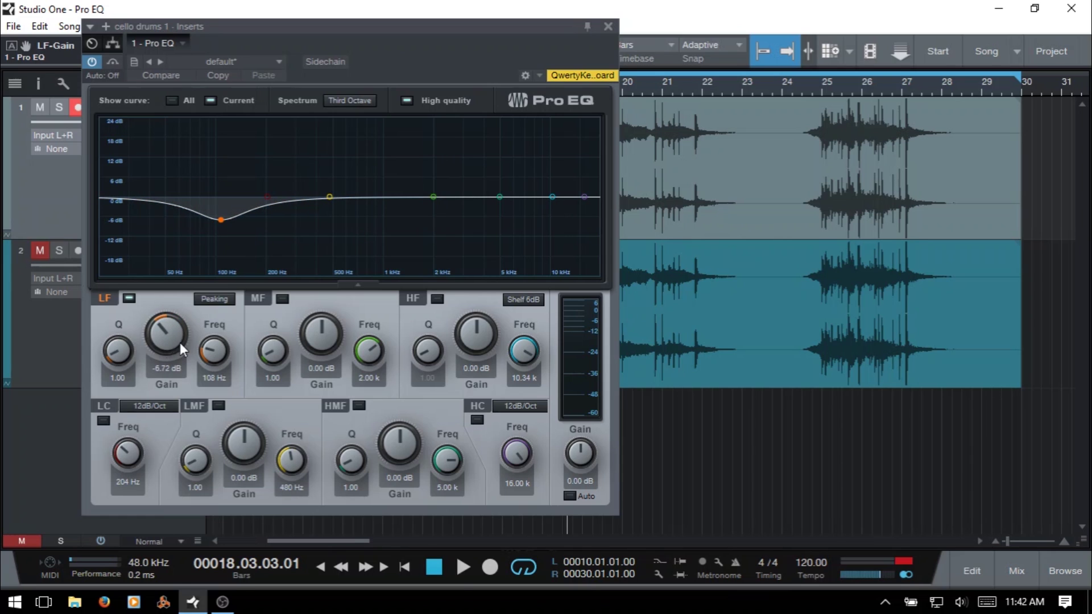
pyautogui.click(211, 298)
pyautogui.click(216, 330)
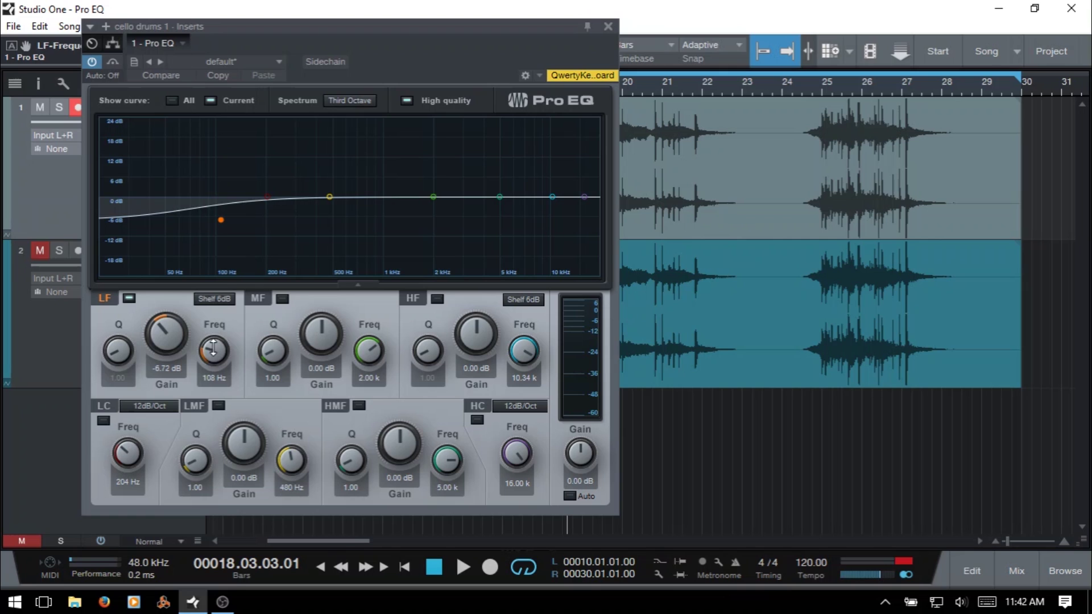
pyautogui.moveTo(211, 350); pyautogui.dragTo(214, 341)
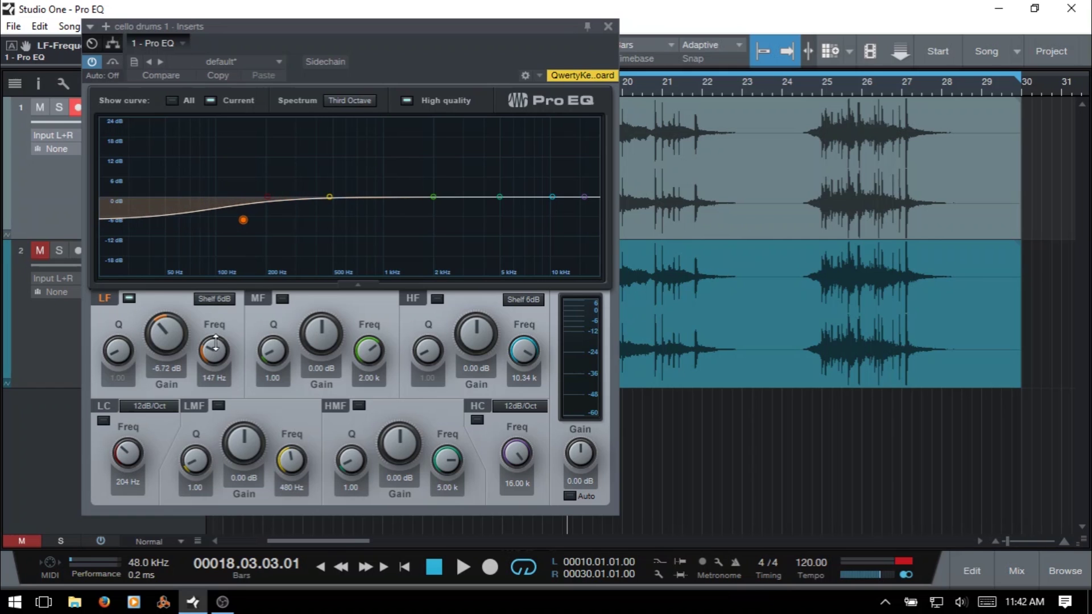
# Make the low band a Shelf 24dB at 73.6 Hz, then return it to Peaking at 0 dB.
pyautogui.click(211, 300)
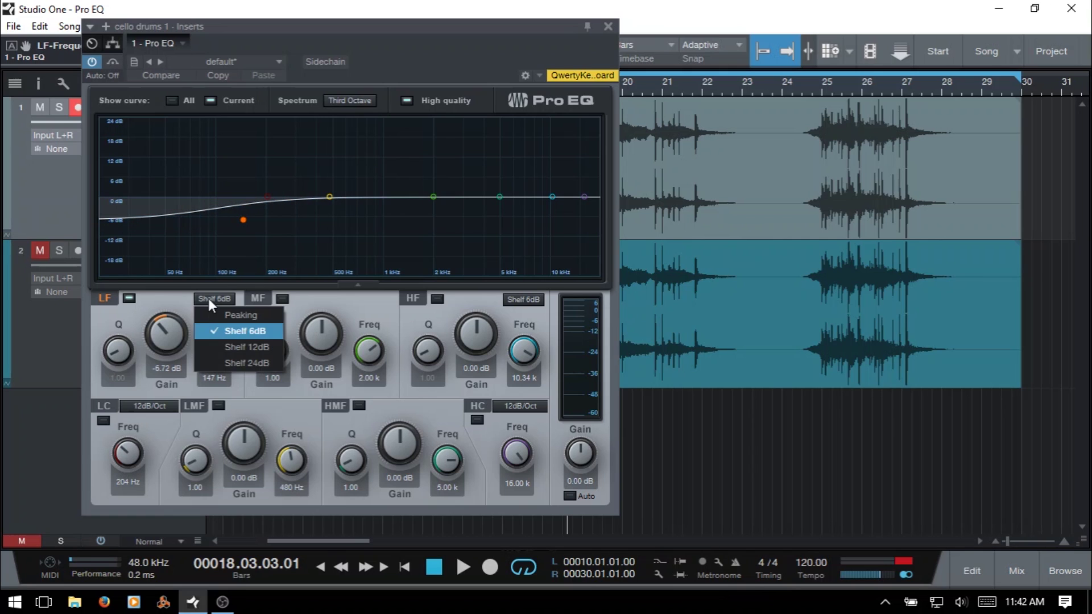
pyautogui.click(248, 363)
pyautogui.moveTo(217, 352); pyautogui.dragTo(214, 361)
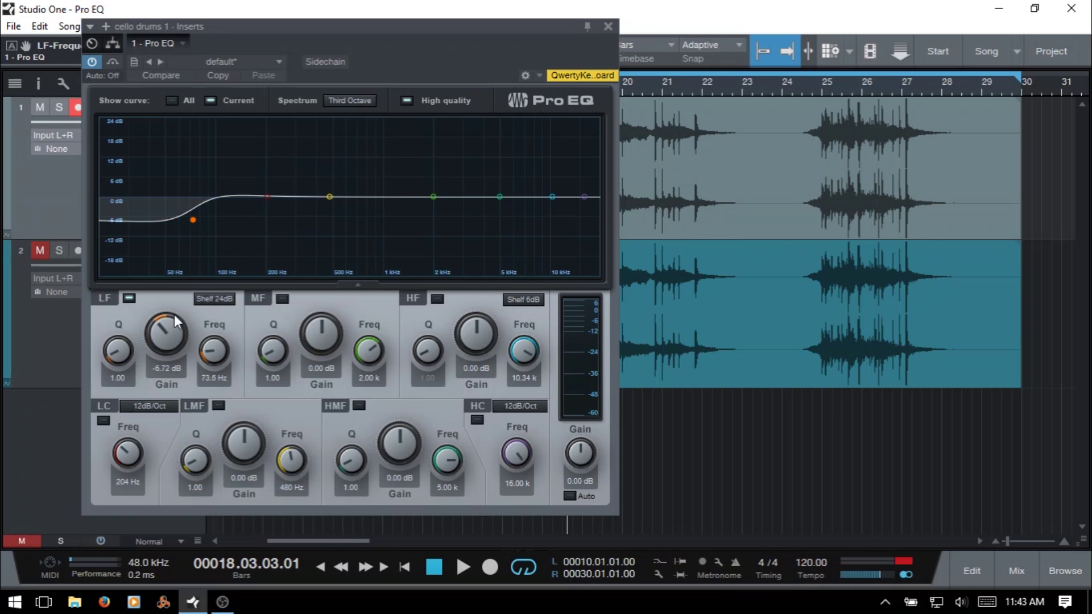
pyautogui.moveTo(170, 317); pyautogui.dragTo(170, 339)
pyautogui.click(214, 297)
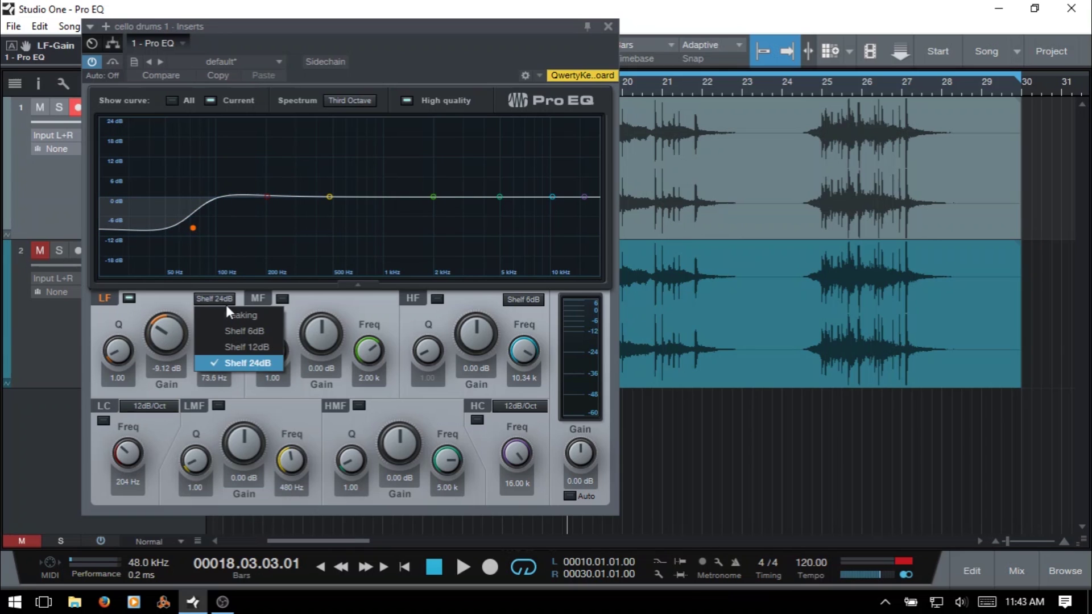
pyautogui.click(234, 315)
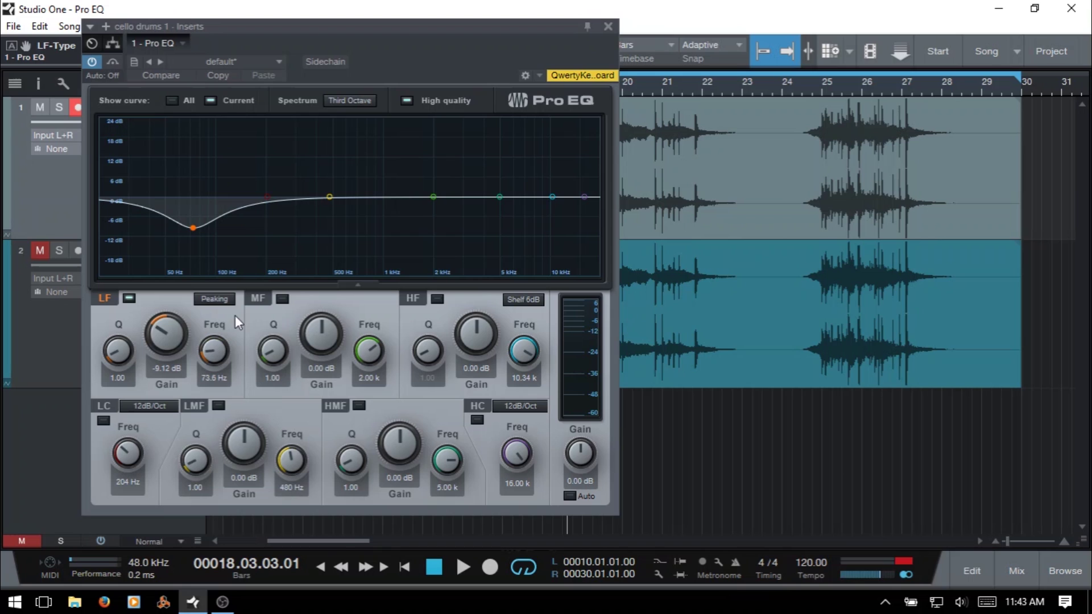
pyautogui.keyDown('ctrl'); pyautogui.click(169, 336); pyautogui.keyUp('ctrl')
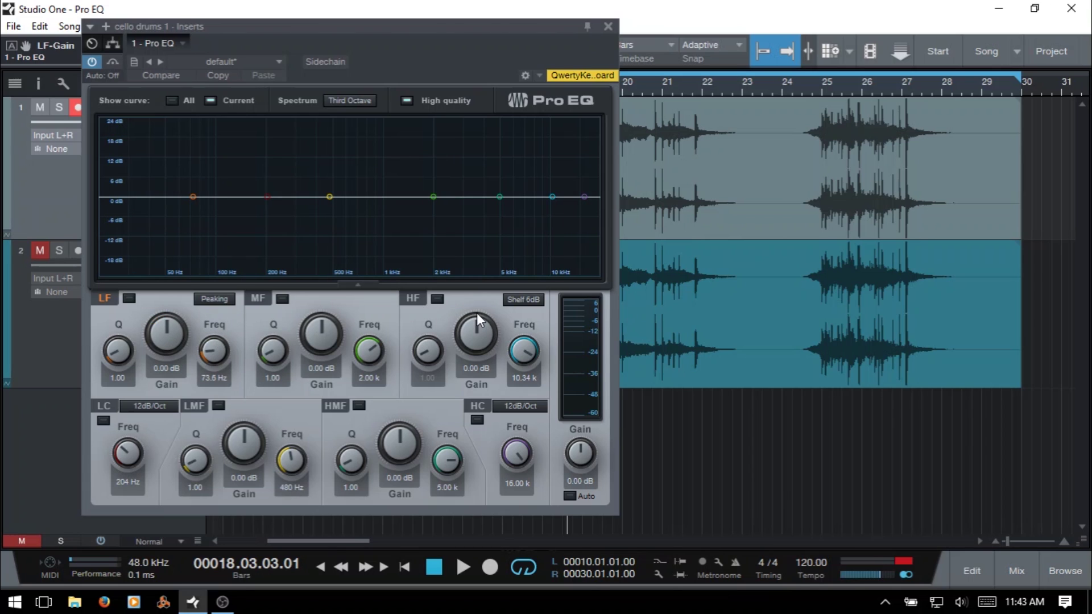
# Make the high band a Peaking filter cut by about 8 dB with a narrowed Q.
pyautogui.click(520, 301)
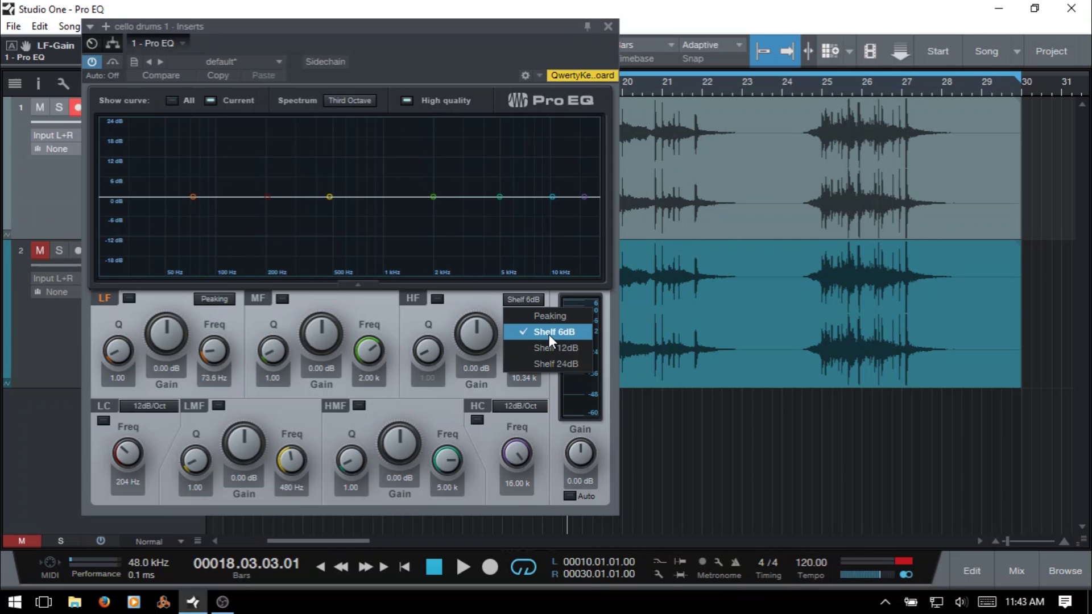
pyautogui.click(544, 318)
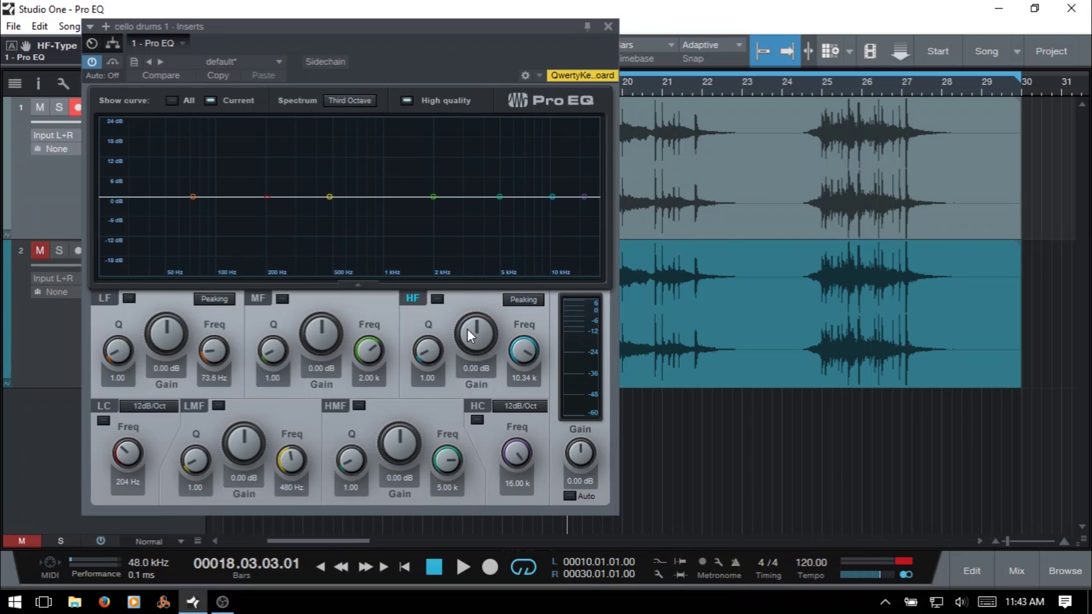
pyautogui.moveTo(479, 343); pyautogui.dragTo(524, 355)
pyautogui.moveTo(435, 356); pyautogui.dragTo(435, 324)
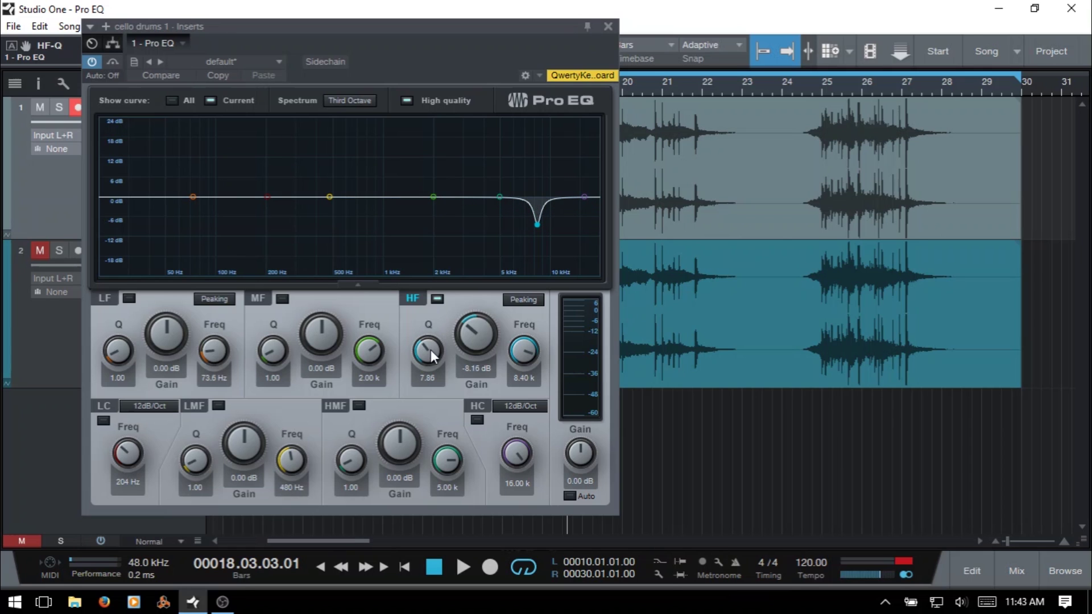
pyautogui.moveTo(431, 351)
pyautogui.mouseDown()
pyautogui.moveTo(437, 307)
pyautogui.moveTo(431, 383)
pyautogui.moveTo(437, 325)
pyautogui.moveTo(427, 349)
pyautogui.mouseUp()
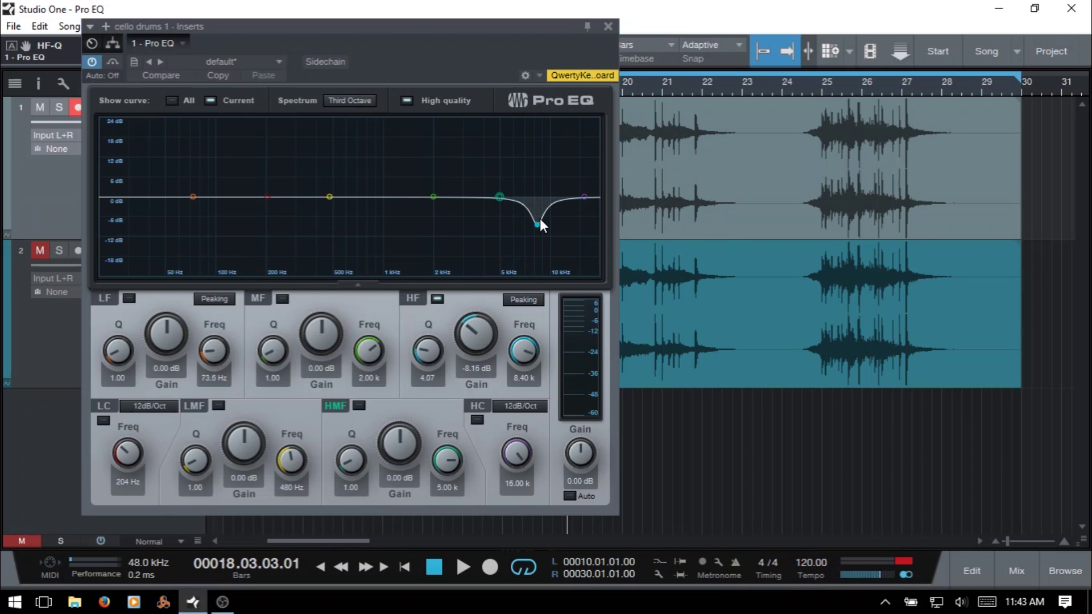
# Adjust the high band node, then reset its gain to 0 dB and set its frequency to 11.00 kHz.
pyautogui.click(538, 225)
pyautogui.scroll(-5, 538, 224)
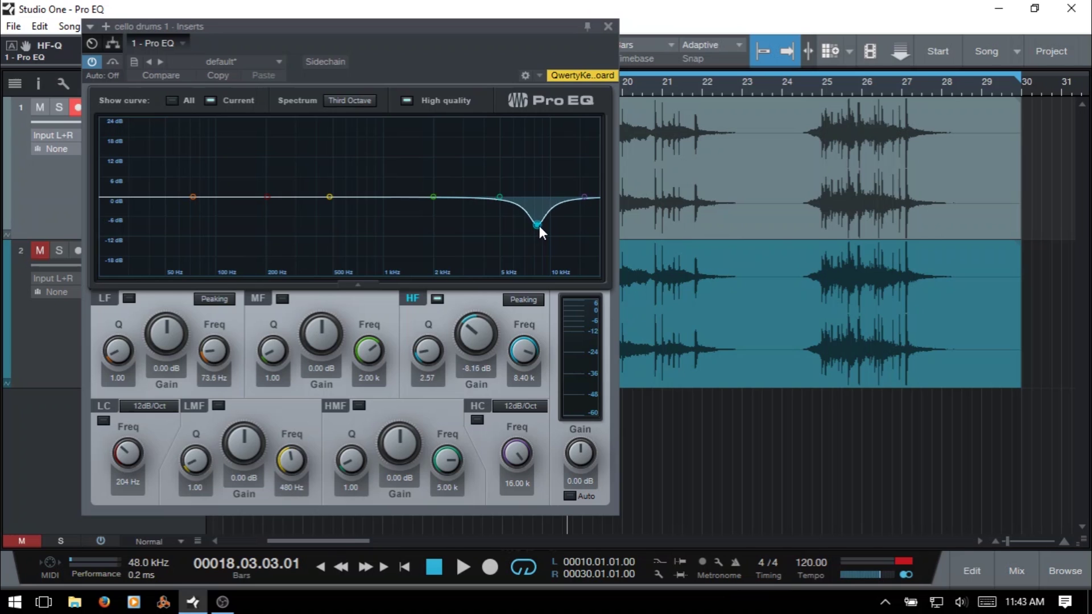
pyautogui.scroll(-6, 539, 225)
pyautogui.scroll(3, 540, 223)
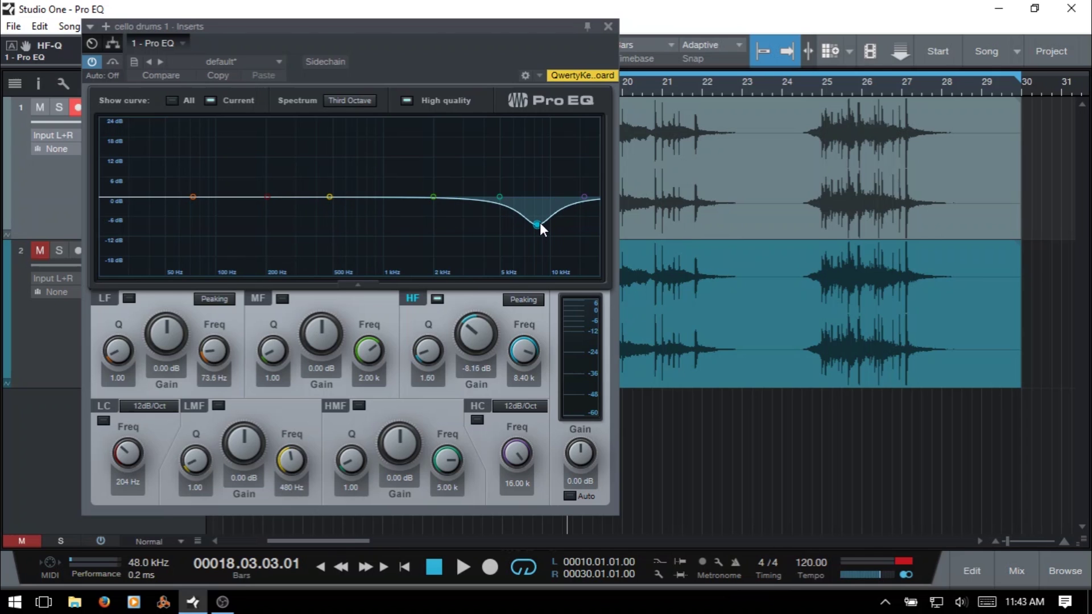
pyautogui.scroll(9, 540, 223)
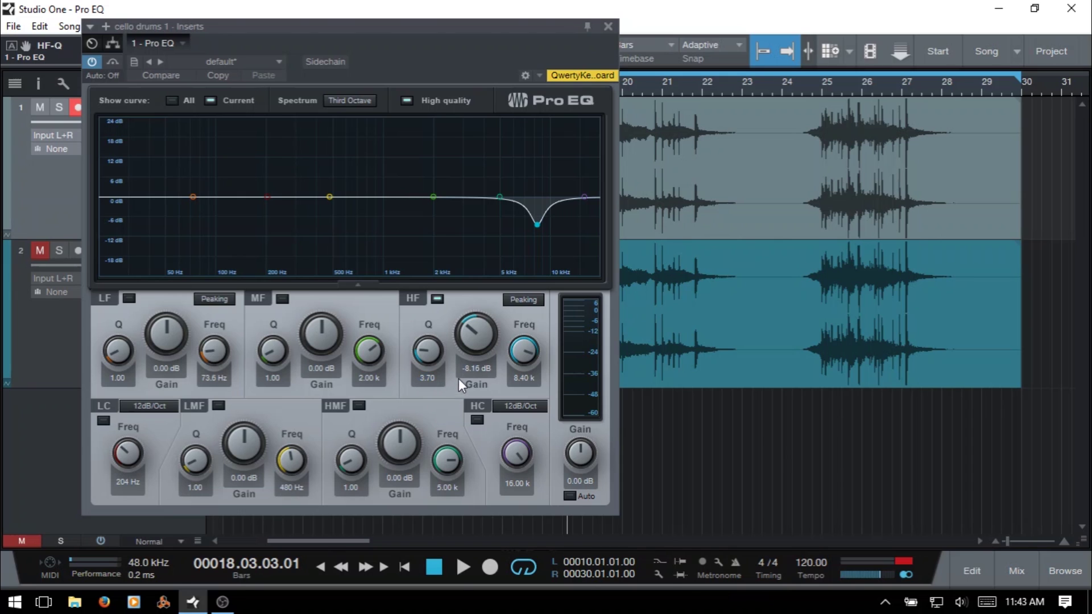
pyautogui.keyDown('ctrl'); pyautogui.click(476, 337); pyautogui.keyUp('ctrl')
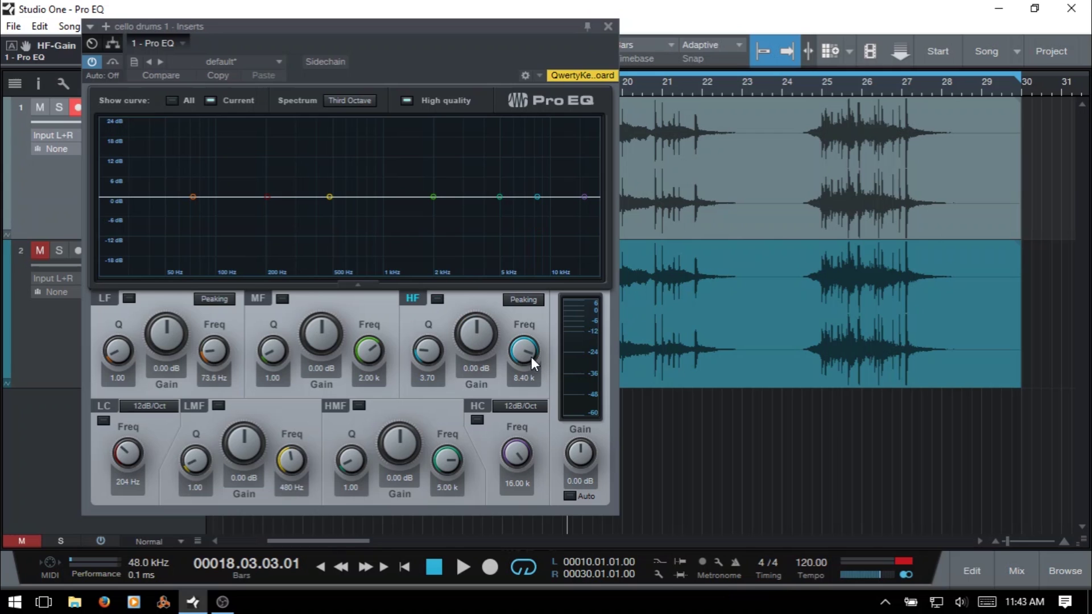
pyautogui.moveTo(531, 356); pyautogui.dragTo(526, 353)
# Enable the mid band for a narrow -13.68 dB cut at 1.42 kHz, then switch it off.
pyautogui.moveTo(330, 334); pyautogui.dragTo(287, 249)
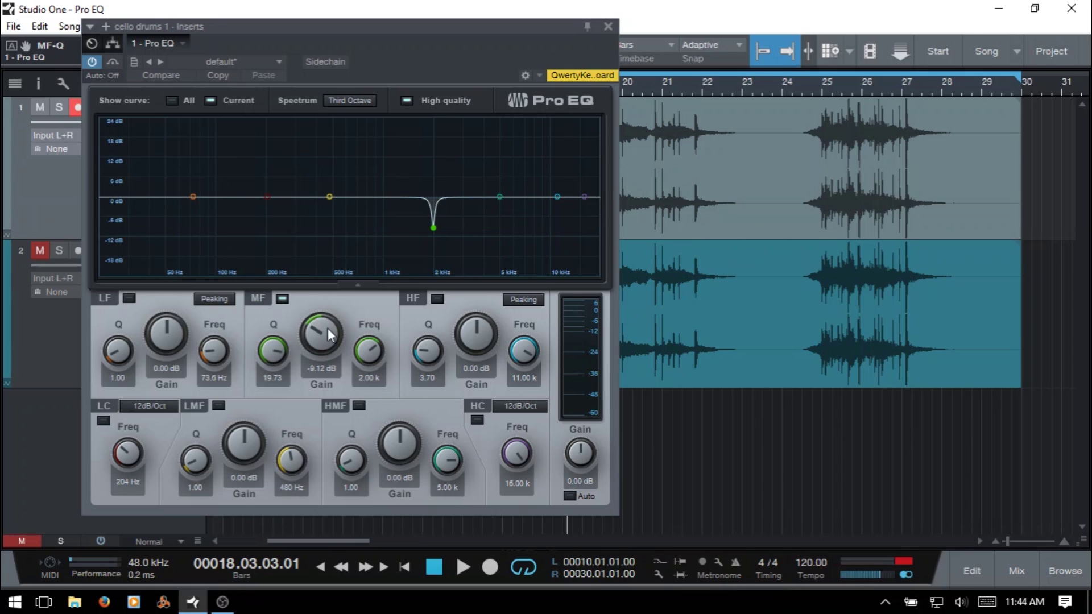
pyautogui.moveTo(323, 331); pyautogui.dragTo(373, 353)
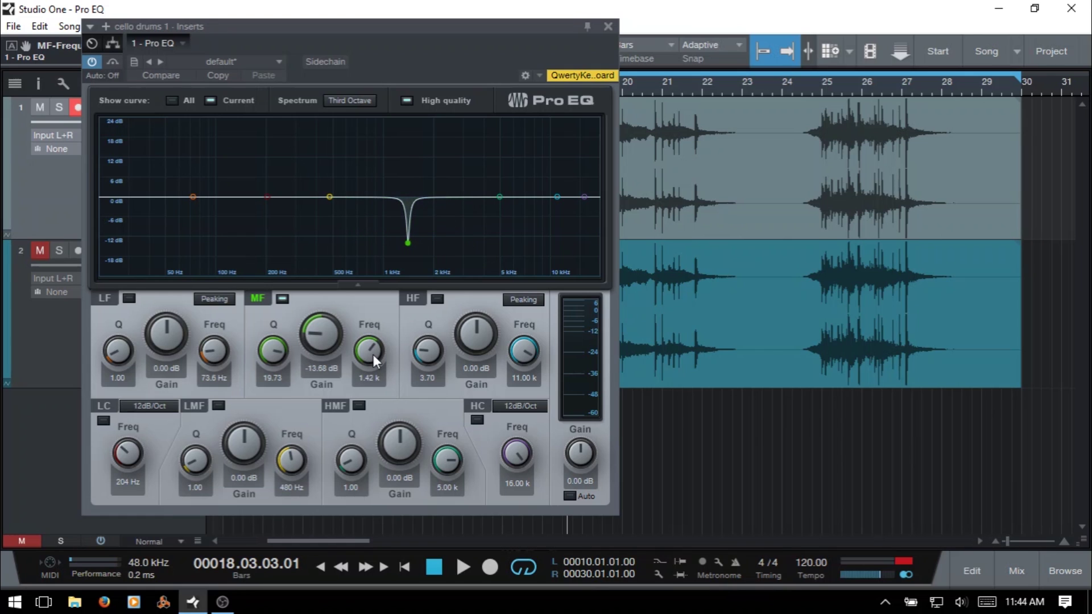
pyautogui.click(281, 298)
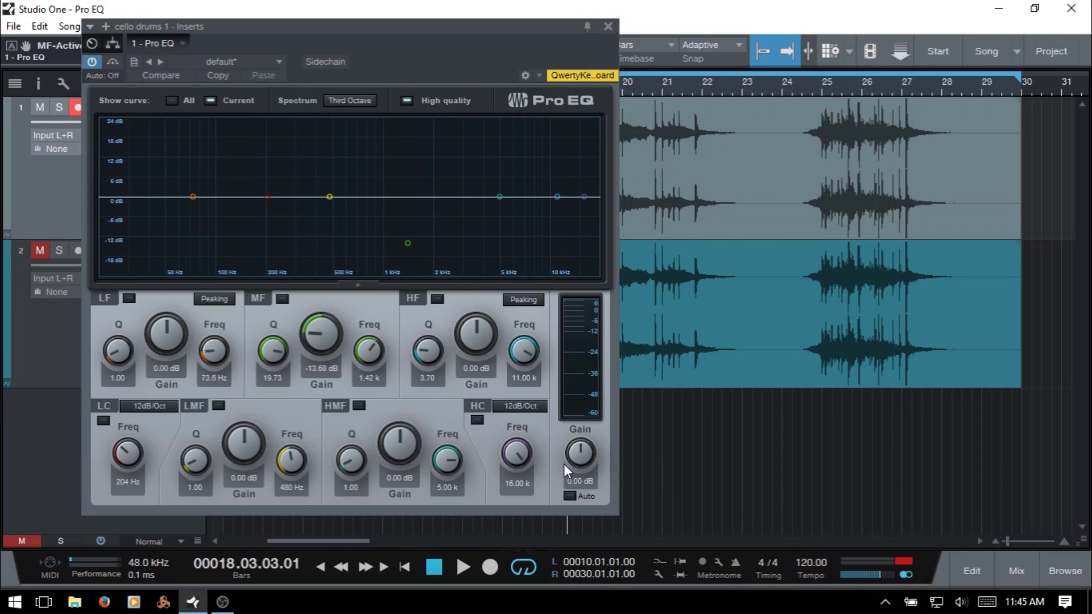
# Toggle Auto gain on and off, lower output gain to -1.44 dB, and move the Pro EQ window right.
pyautogui.click(569, 496)
pyautogui.click(568, 496)
pyautogui.moveTo(583, 456)
pyautogui.mouseDown()
pyautogui.moveTo(584, 471)
pyautogui.moveTo(581, 459)
pyautogui.mouseUp()
pyautogui.moveTo(328, 25); pyautogui.dragTo(404, 27)
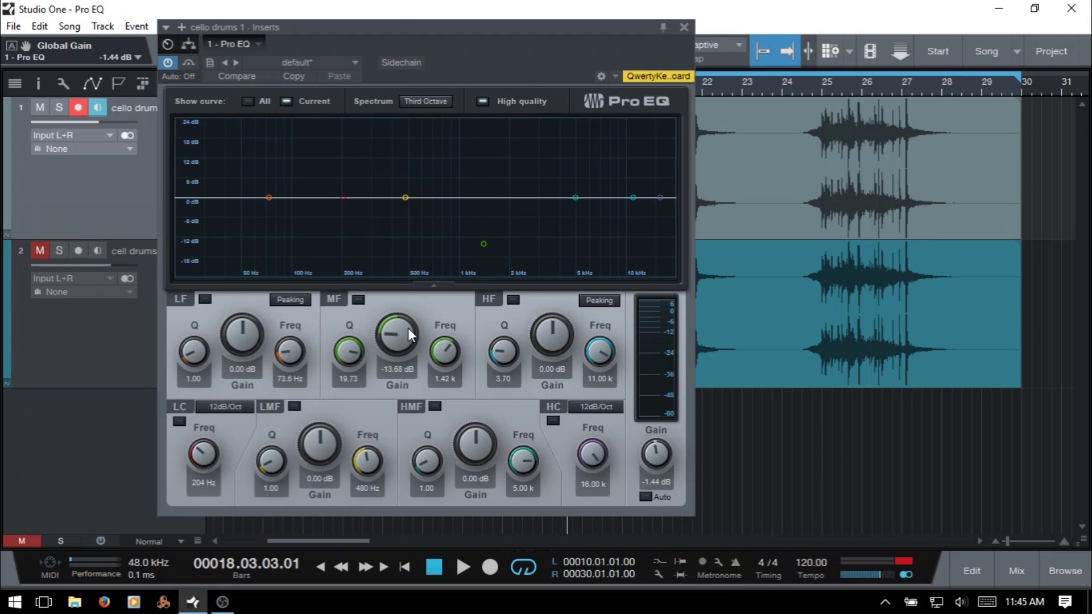